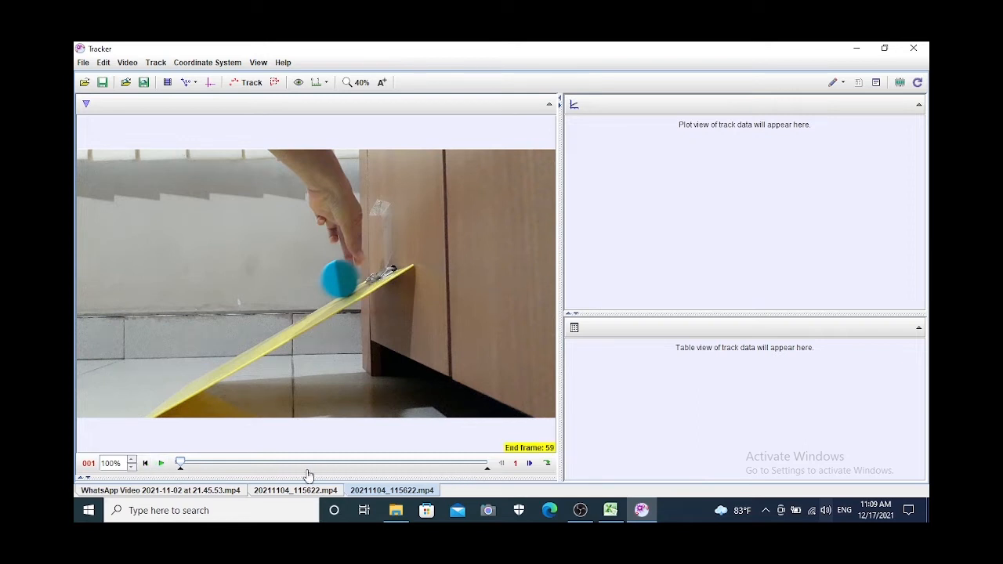
Trim the video clip so that it ends at frame 11
click(225, 464)
drag(227, 470, 237, 473)
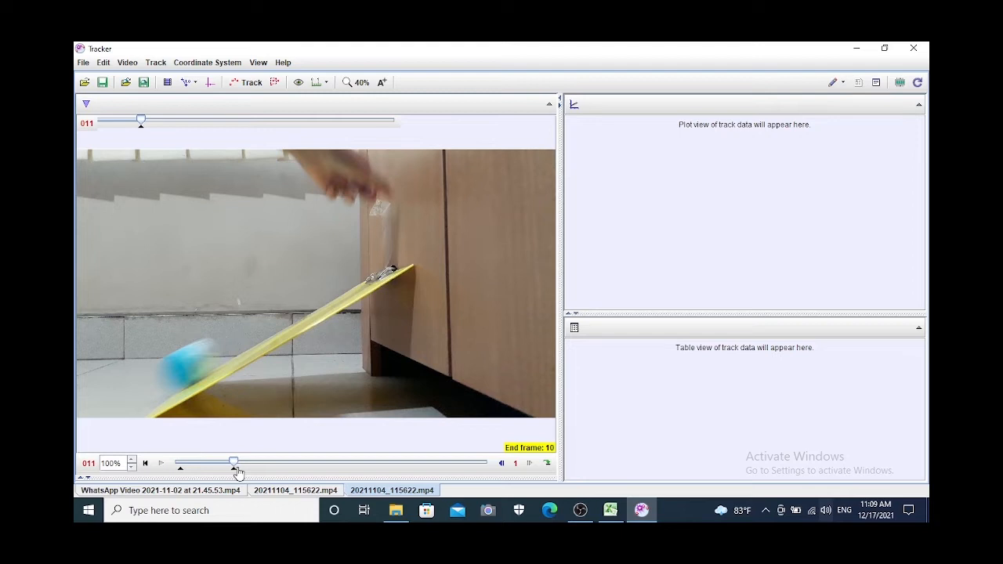
drag(240, 472, 224, 463)
Add a calibration stick spanning the full length of the yellow ramp, set its length to 0.300 m and hide it
click(188, 81)
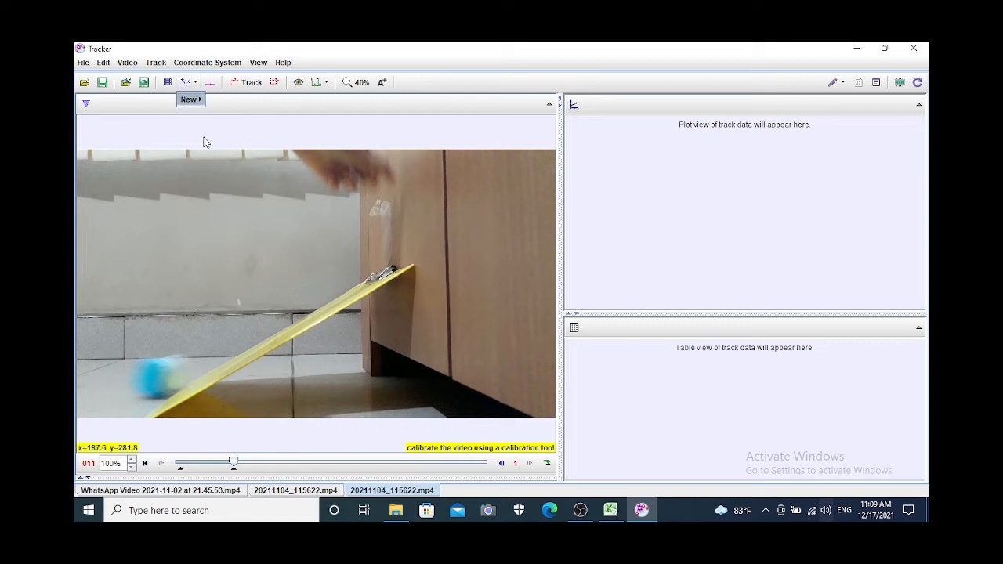
click(235, 100)
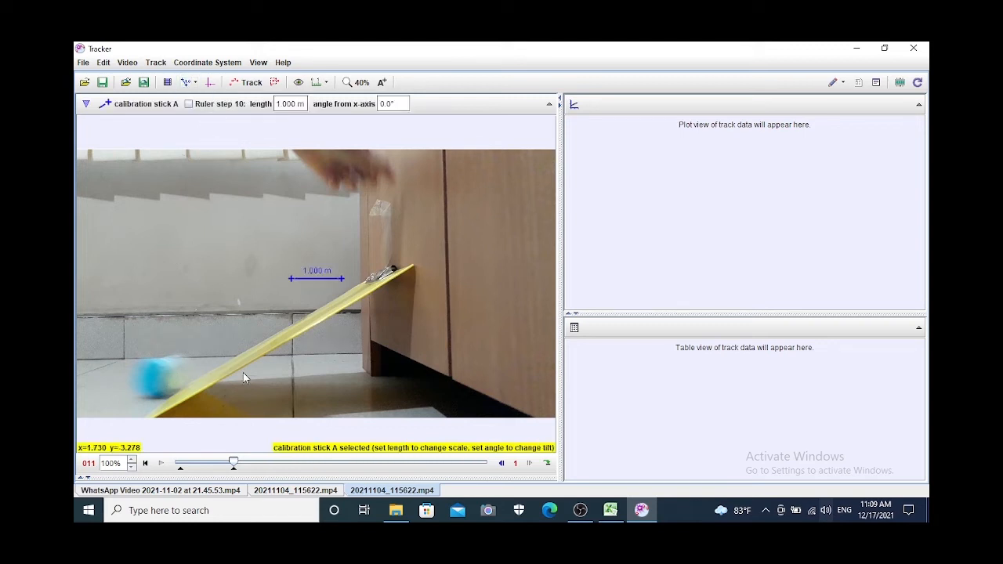
drag(292, 280, 147, 420)
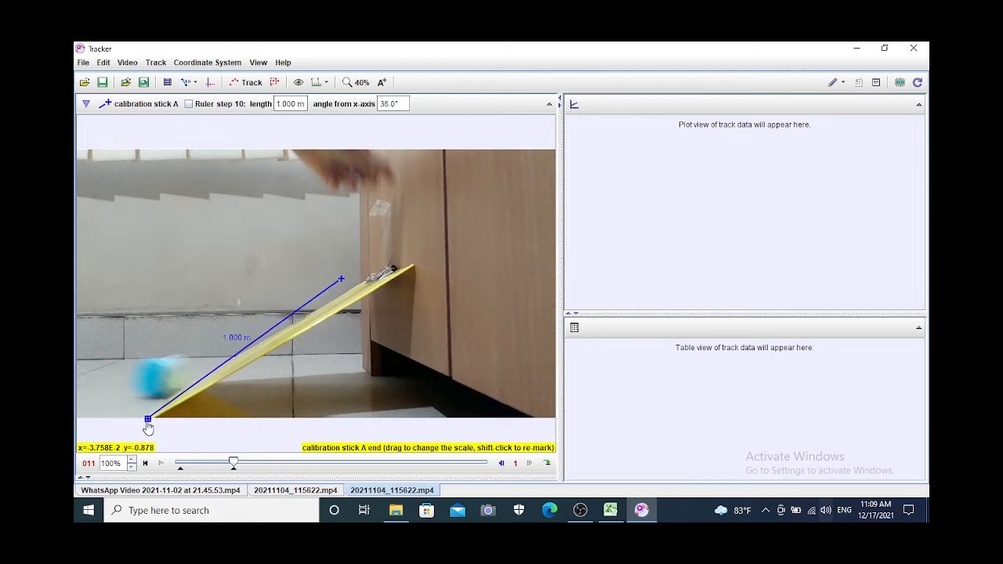
drag(338, 279, 412, 267)
click(270, 336)
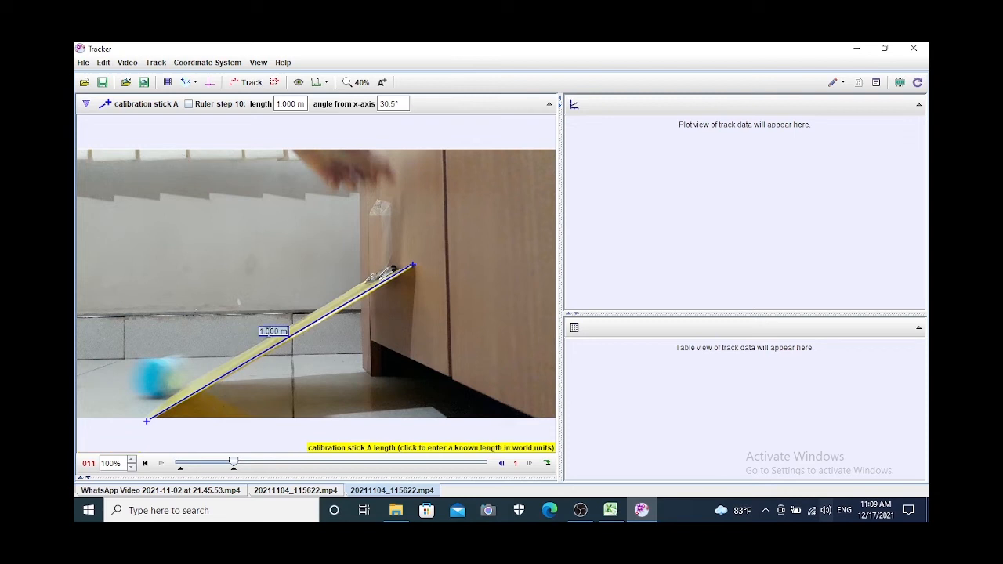
text(0)
key(Return)
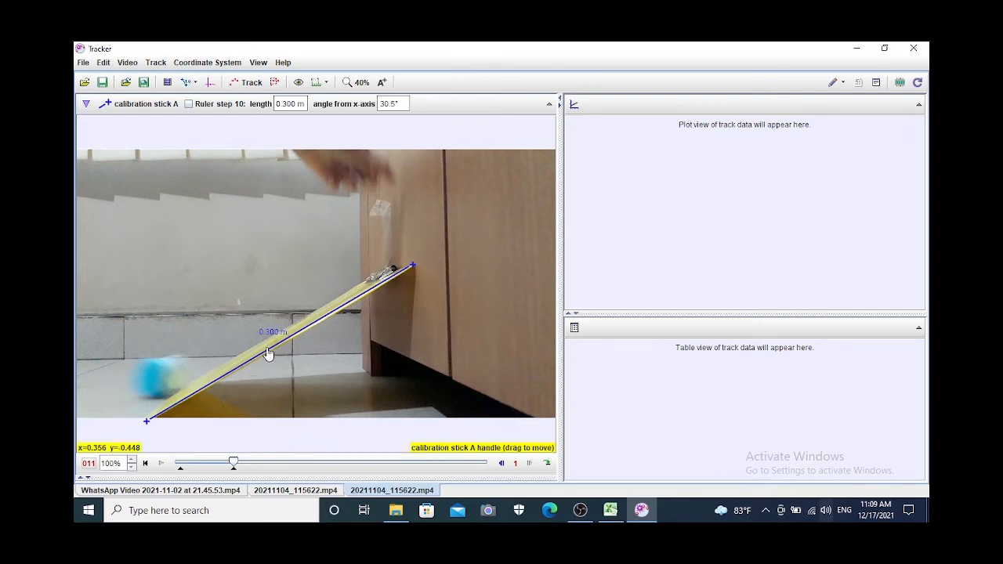
click(188, 81)
Show the coordinate axes, tilt them 31.0° along the ramp and place the origin on the blue ball's centre in frame 1
click(210, 83)
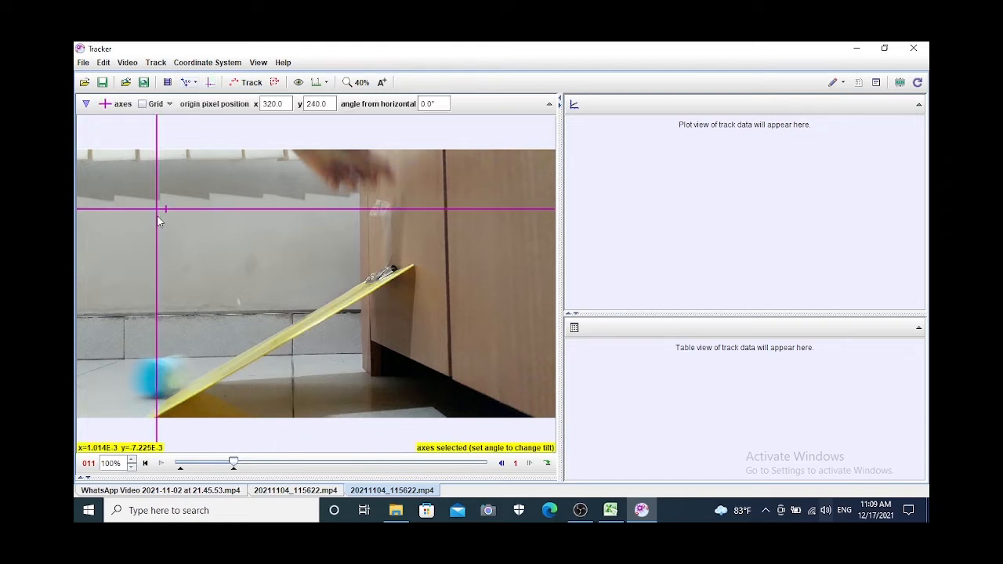
drag(157, 210, 414, 269)
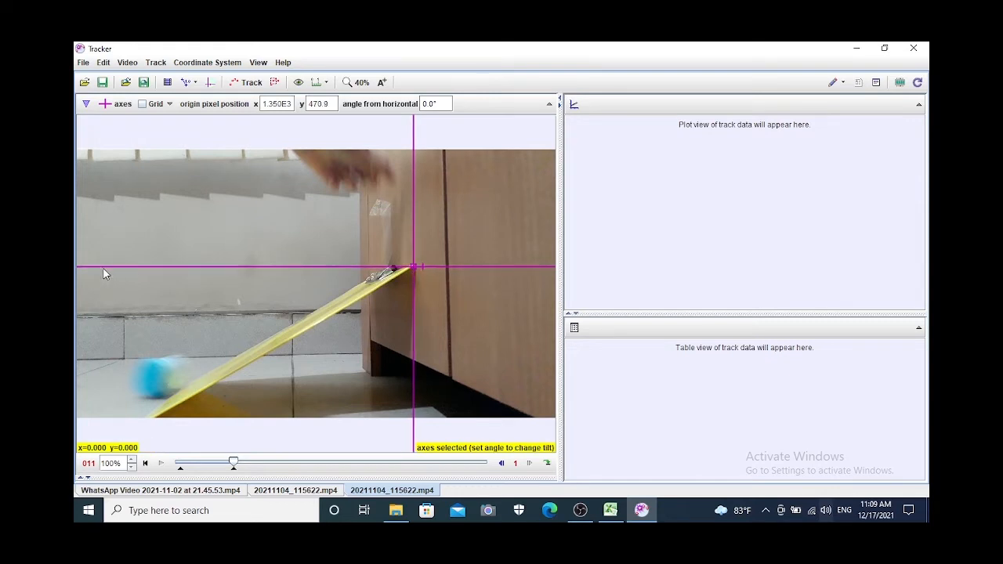
click(145, 463)
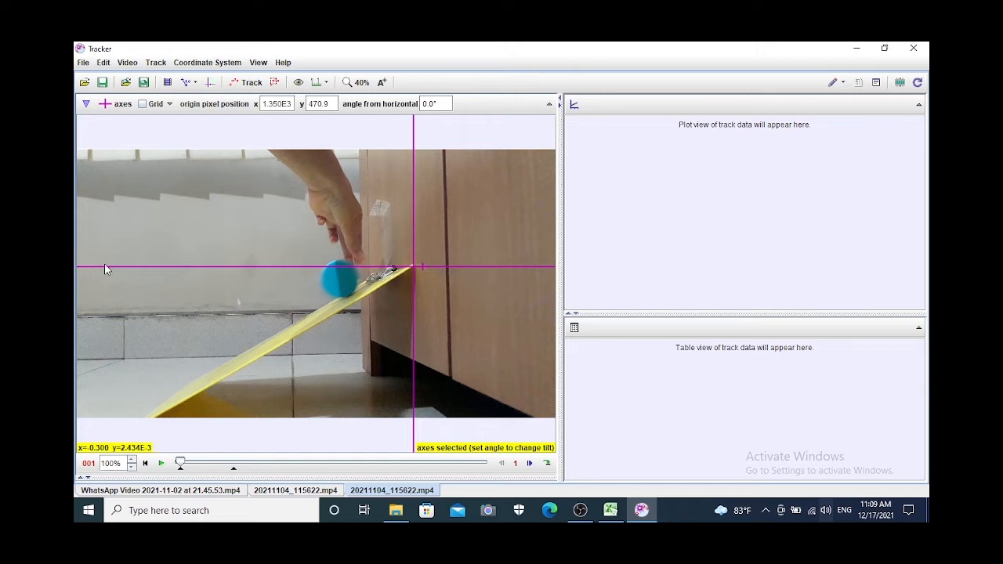
drag(491, 267, 483, 232)
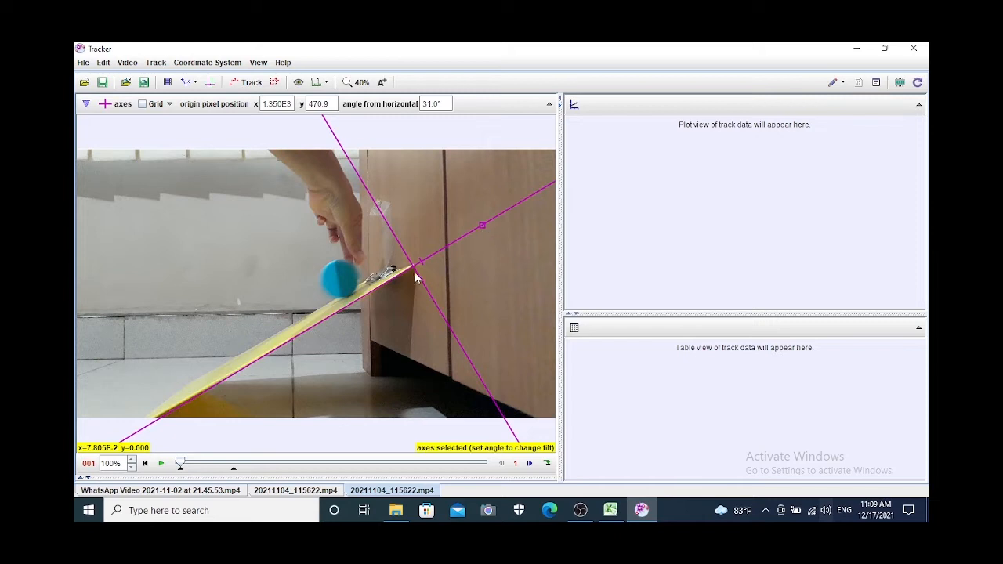
drag(414, 269, 340, 280)
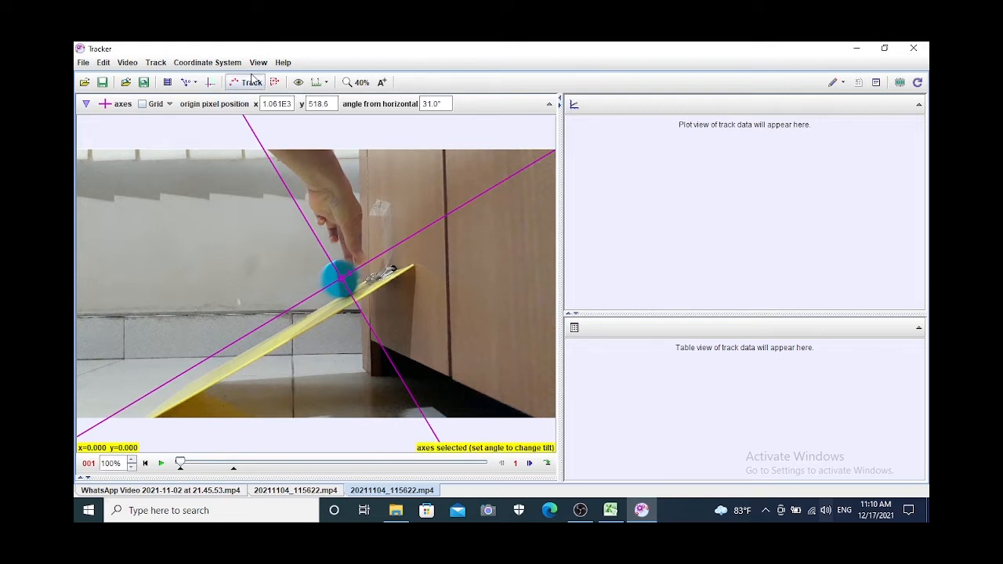
click(210, 83)
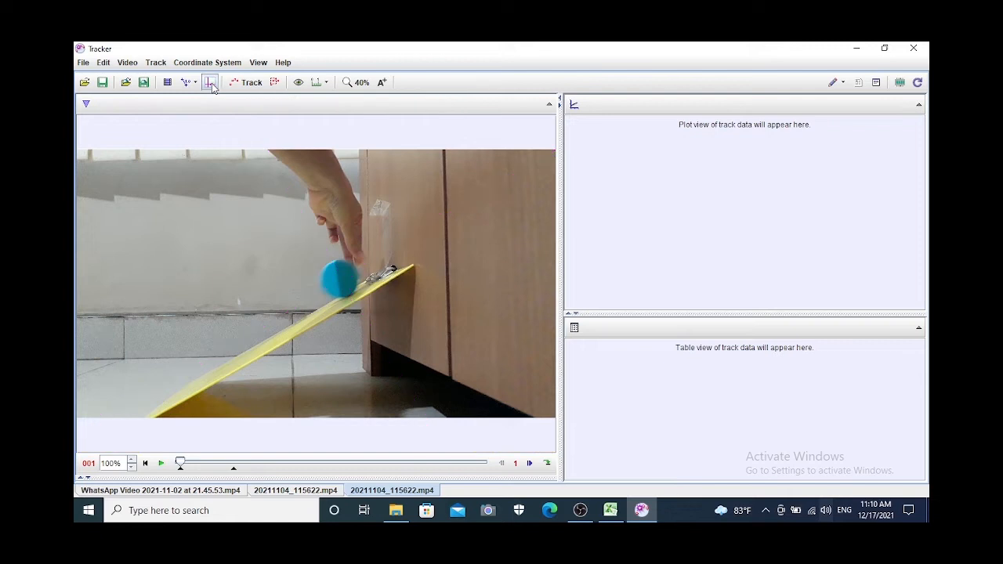
click(211, 83)
Create a point mass track, set an autotracker key frame on the blue ball in frame 1 and search the next frame
click(246, 82)
click(243, 120)
click(253, 136)
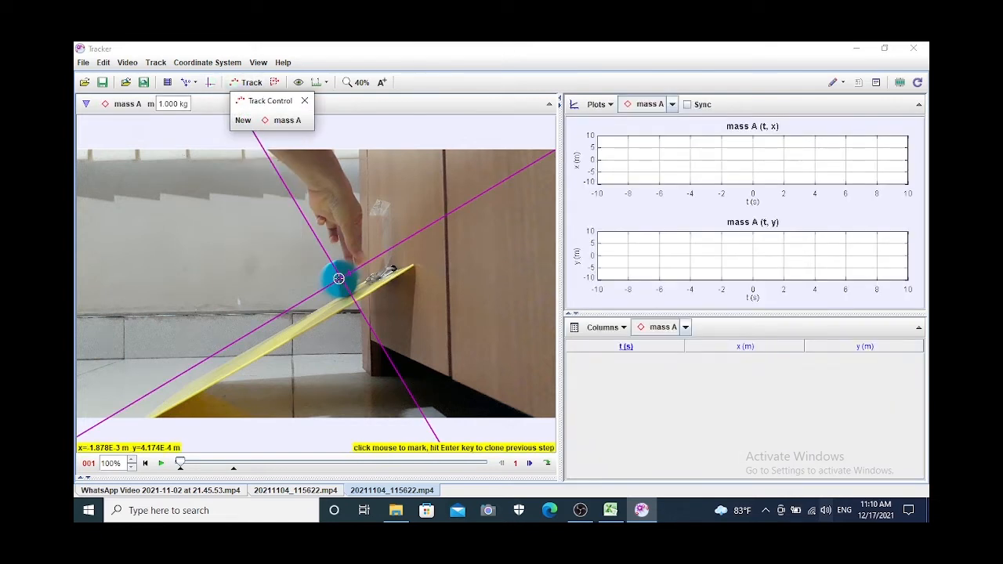
ctrl+shift+click(338, 278)
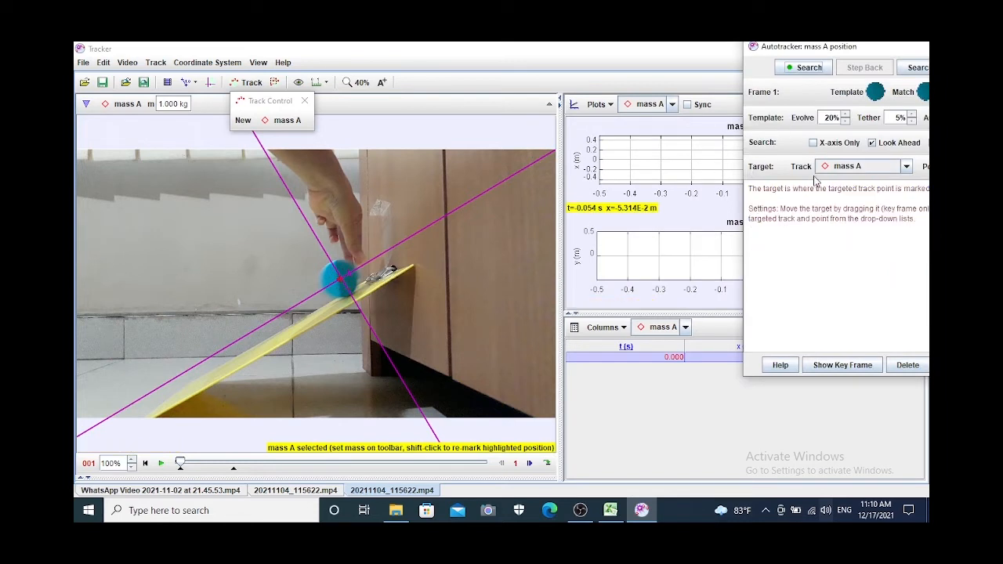
click(919, 68)
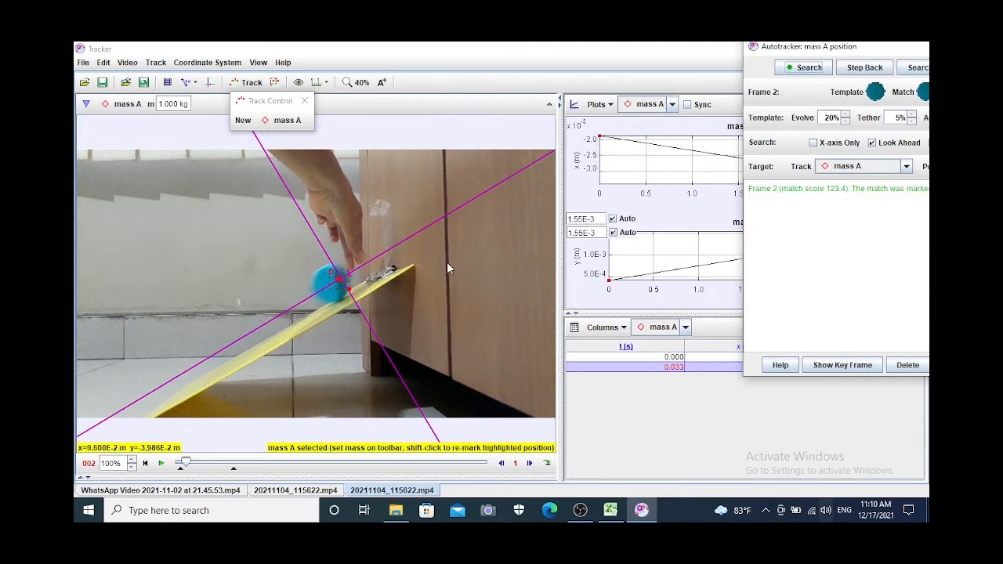
Mark the blue ball's position manually for mass A in each frame from 2 to 11
shift+click(328, 284)
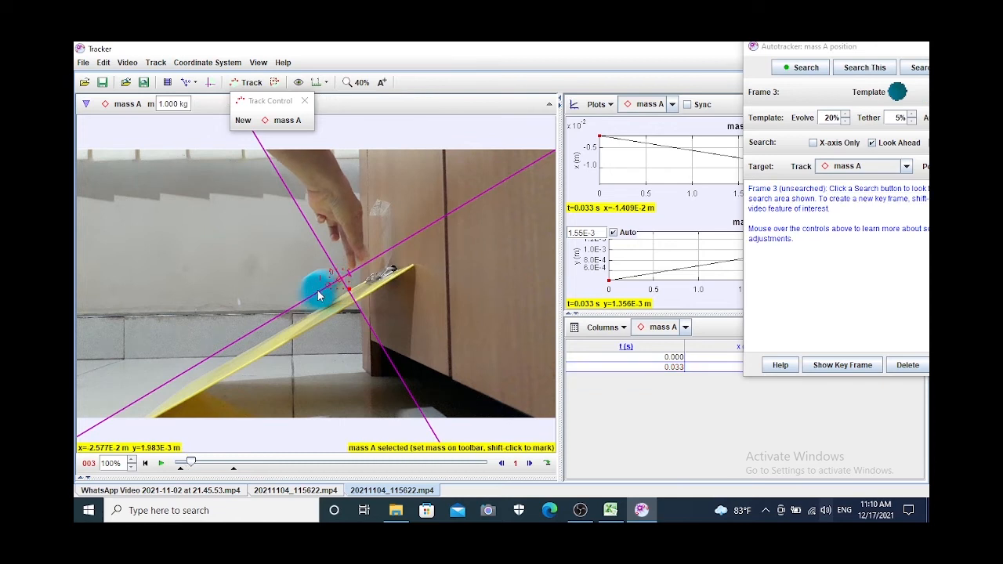
shift+click(317, 292)
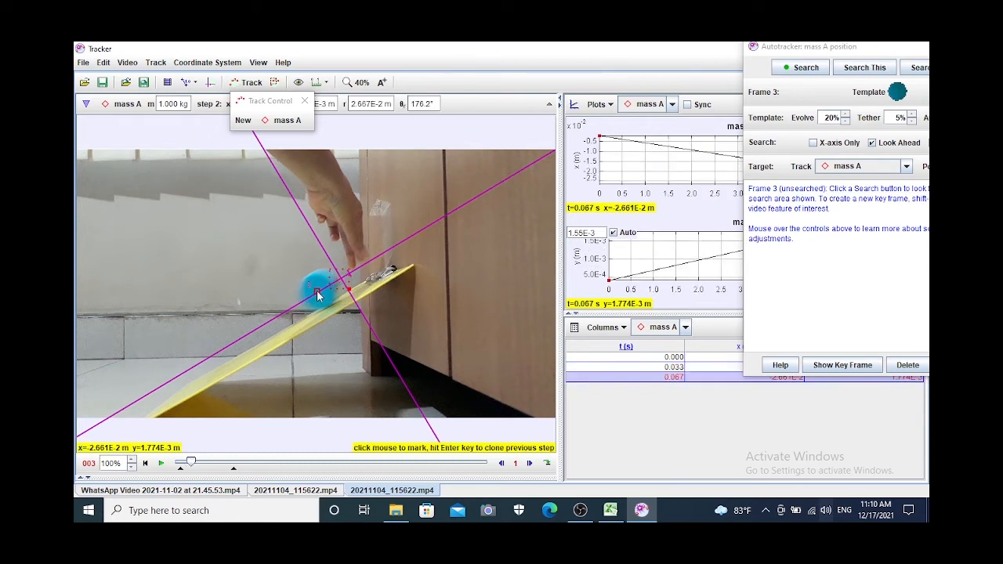
shift+click(291, 310)
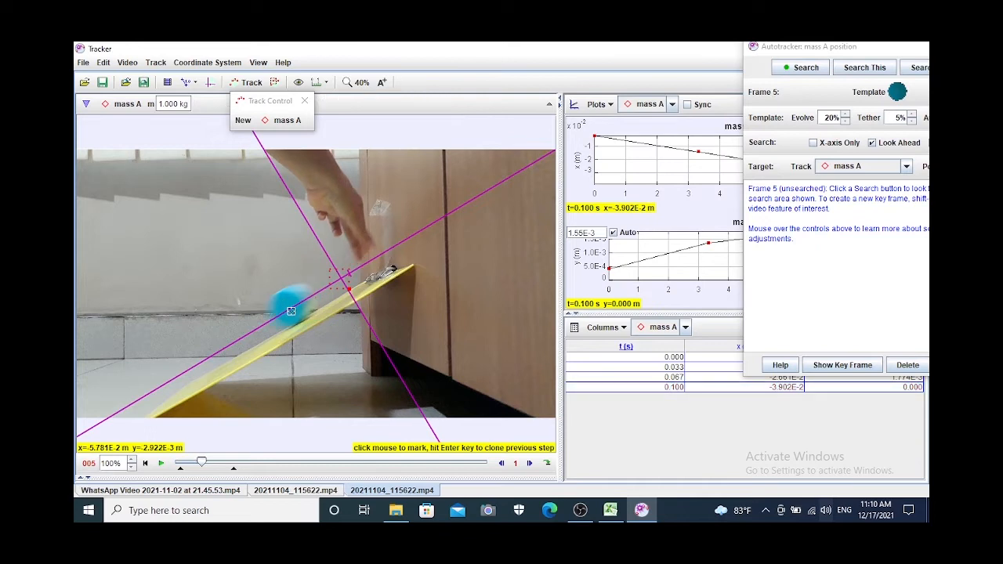
shift+click(280, 316)
shift+click(268, 322)
shift+click(257, 330)
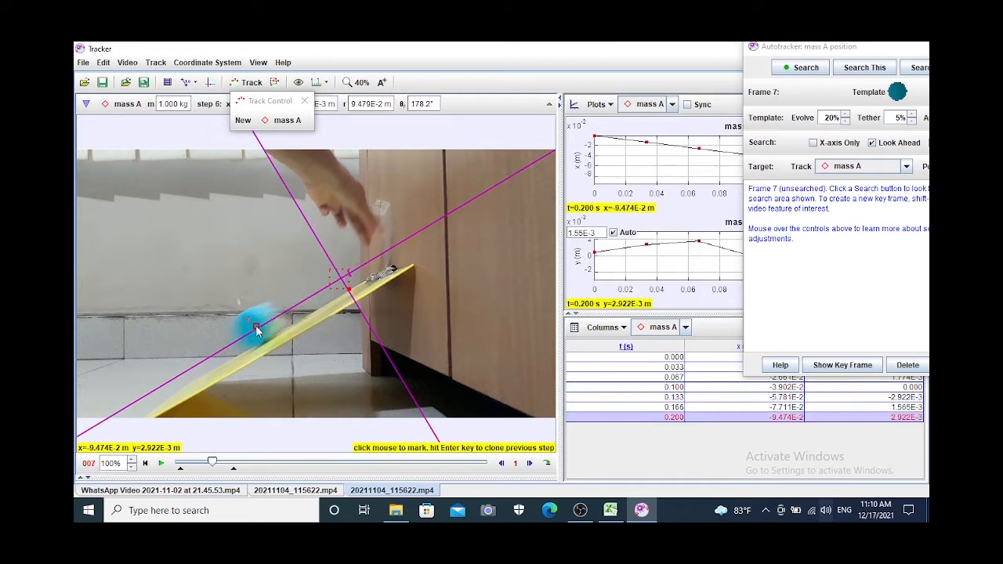
shift+click(227, 345)
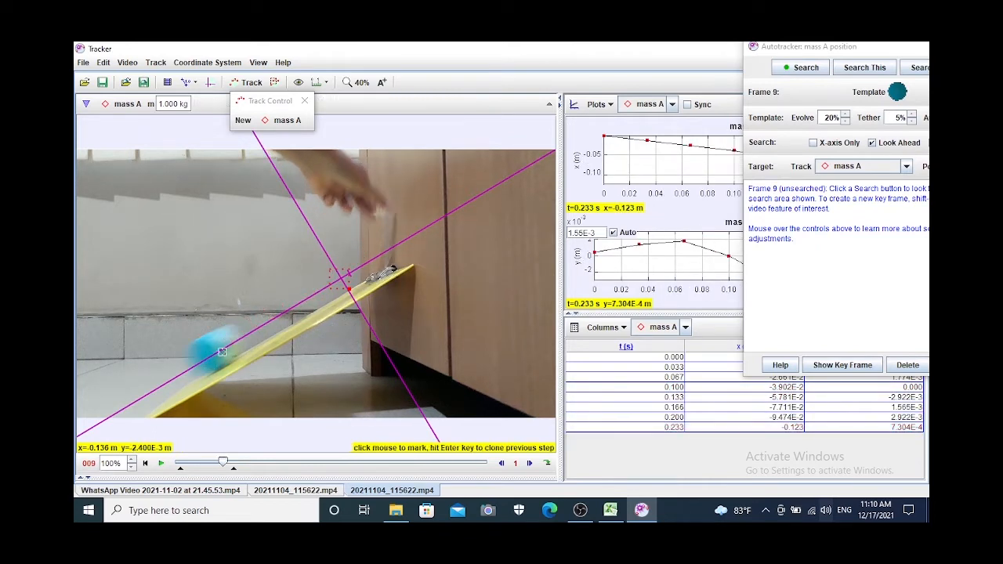
shift+click(222, 352)
shift+click(201, 366)
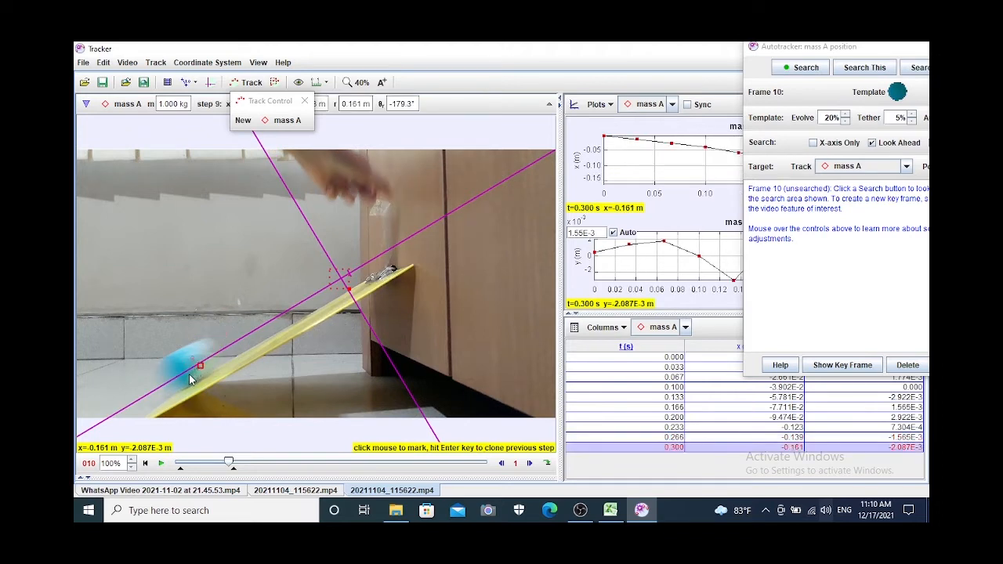
shift+click(174, 377)
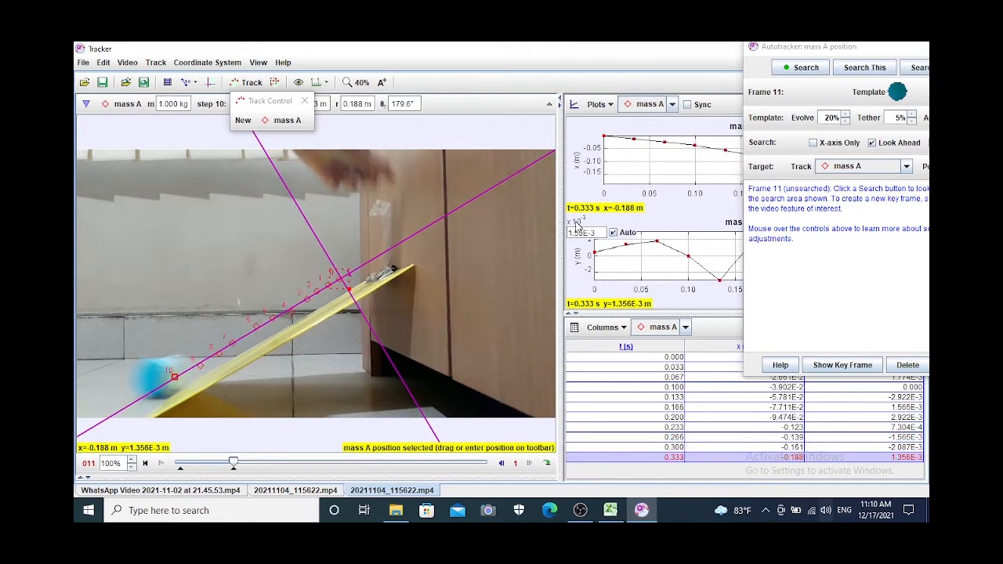
Close the Autotracker and select all t, x and y rows of the mass A data table for copying
drag(882, 49, 729, 70)
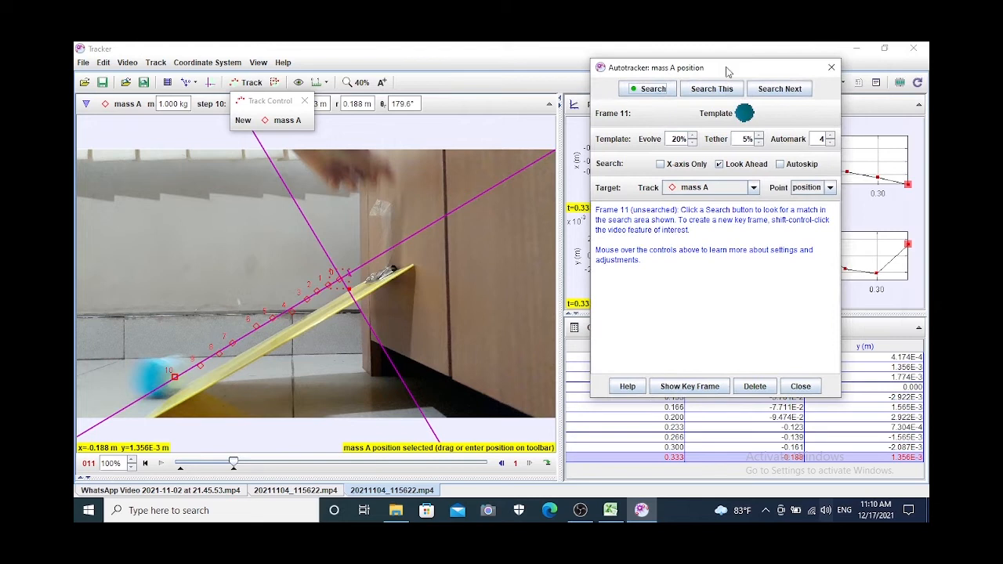
click(831, 69)
drag(668, 360, 860, 457)
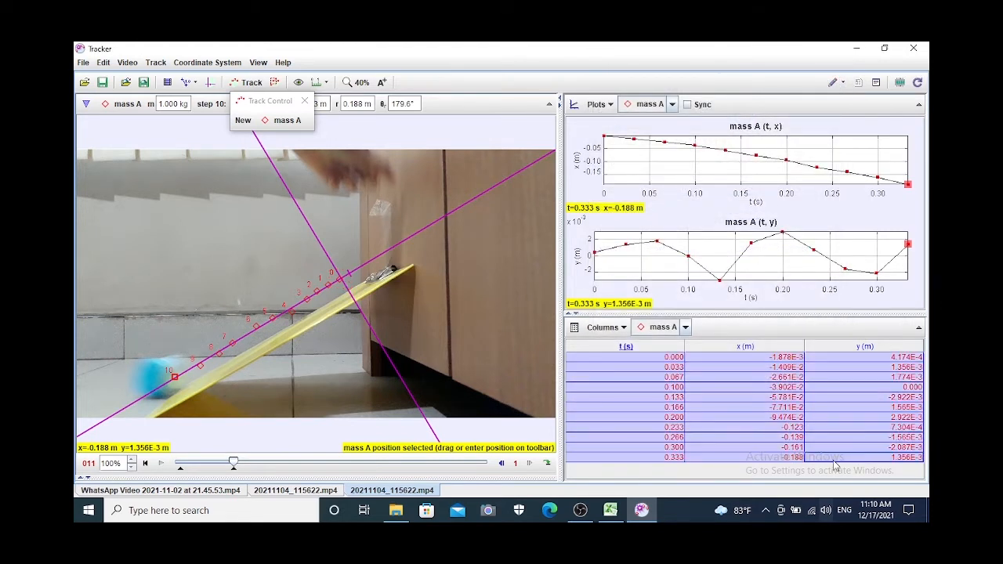
Switch to Excel, create a new workbook and paste the mass A data starting at cell A1
click(610, 510)
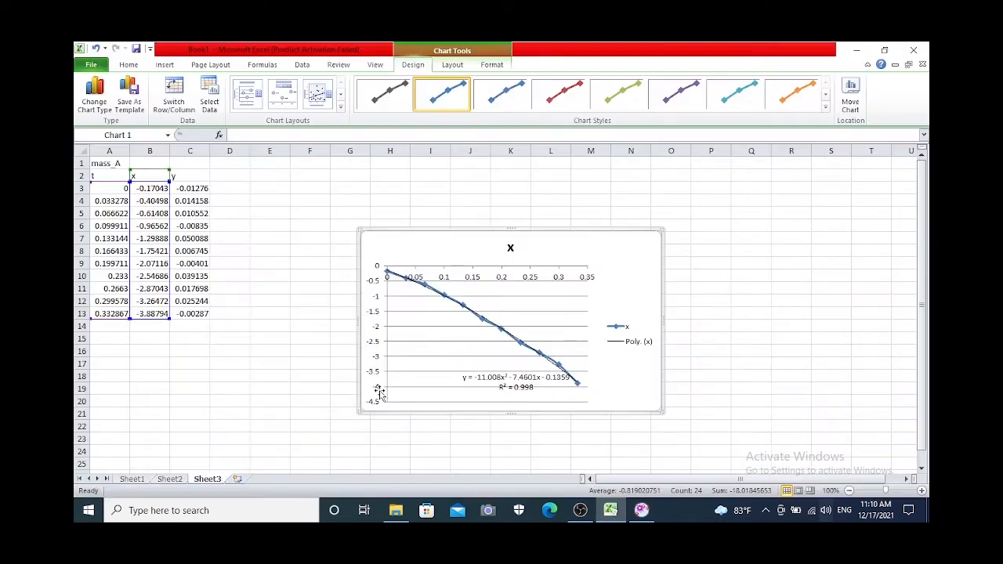
click(300, 363)
key(ctrl+n)
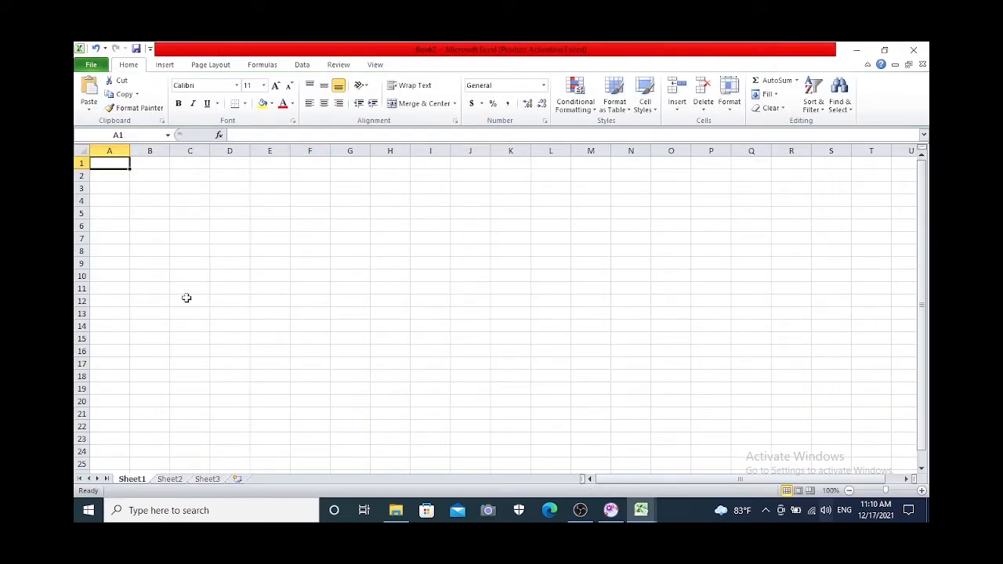
text(mass_A t	x	y 0	-0.00188	4.17E-04 0.033278	-0.01409	0.001356 0.066622	-0.02661	0.001774 0.099911	-0.03902	0 0.133144	-0.05781	-0.00292 0.166433	-0.07711	0.001565 0.199711	-0.09474	0.002922 0.233	-0.12302	7.30E-04 0.2663	-0.1393	-0.00157 0.299578	-0.1609	-0.00209 0.332867	-0.18792	0.001356)
click(269, 237)
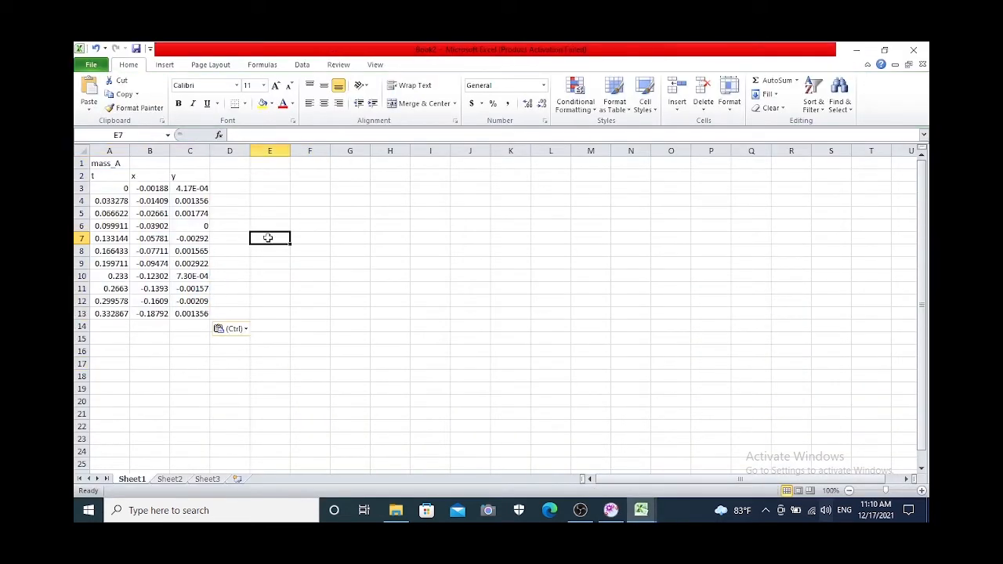
Insert a scatter chart with smooth lines and markers from the t and x data in A2:B13
drag(106, 176, 154, 316)
click(165, 65)
click(445, 102)
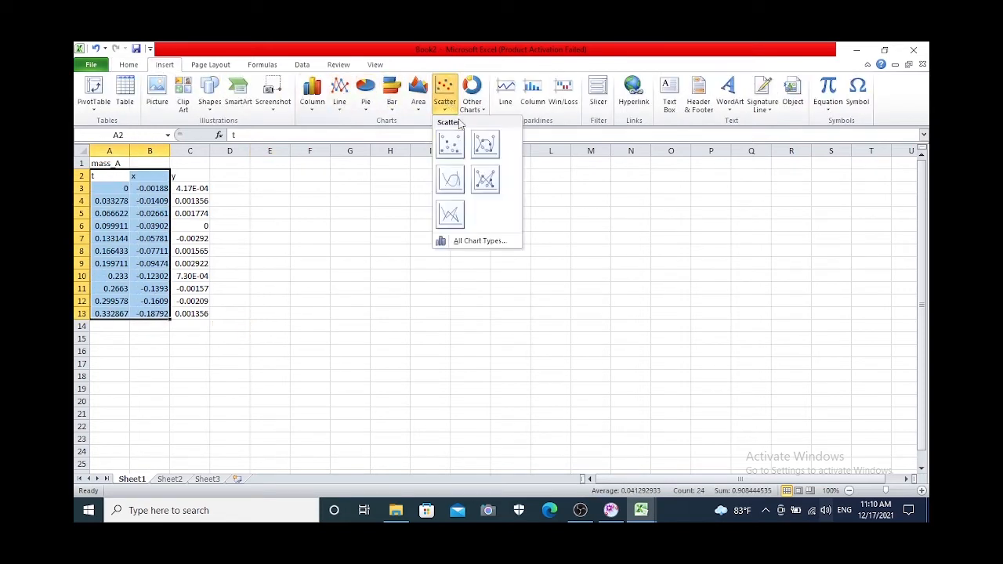
click(486, 141)
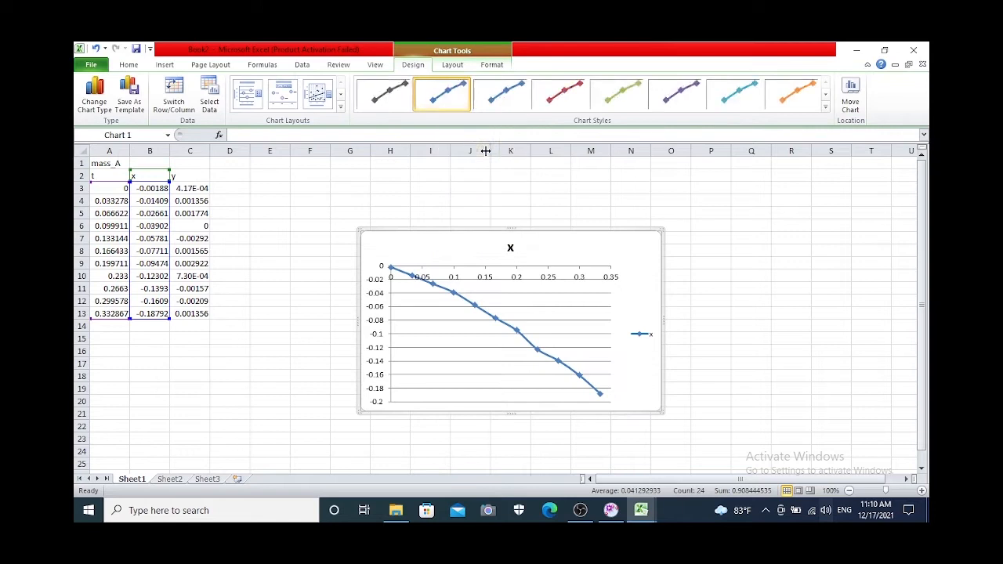
Add an order 2 polynomial trendline to the x series, display its equation and R-squared value above the plot, and reposition the chart beside the data
right_click(491, 313)
click(542, 409)
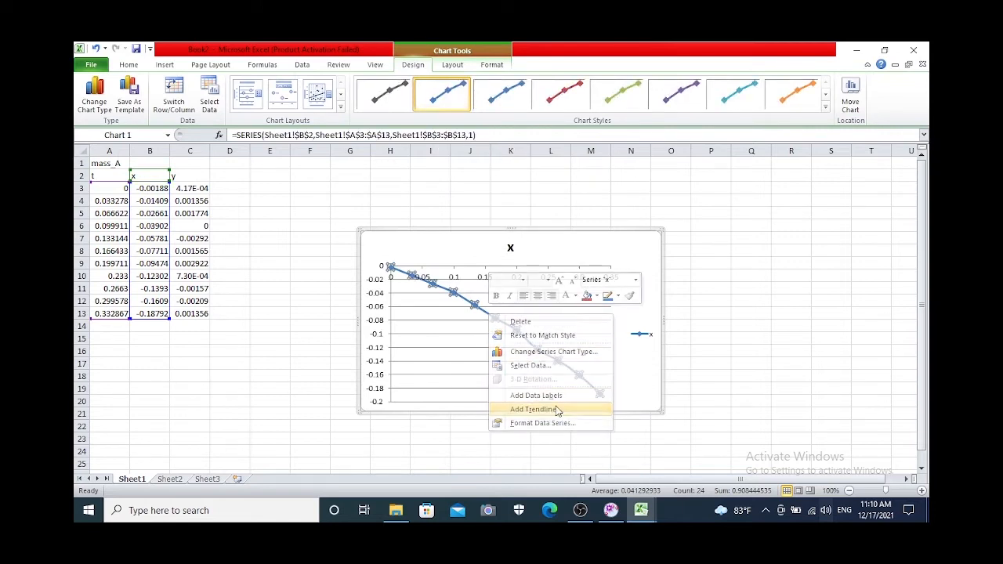
click(486, 223)
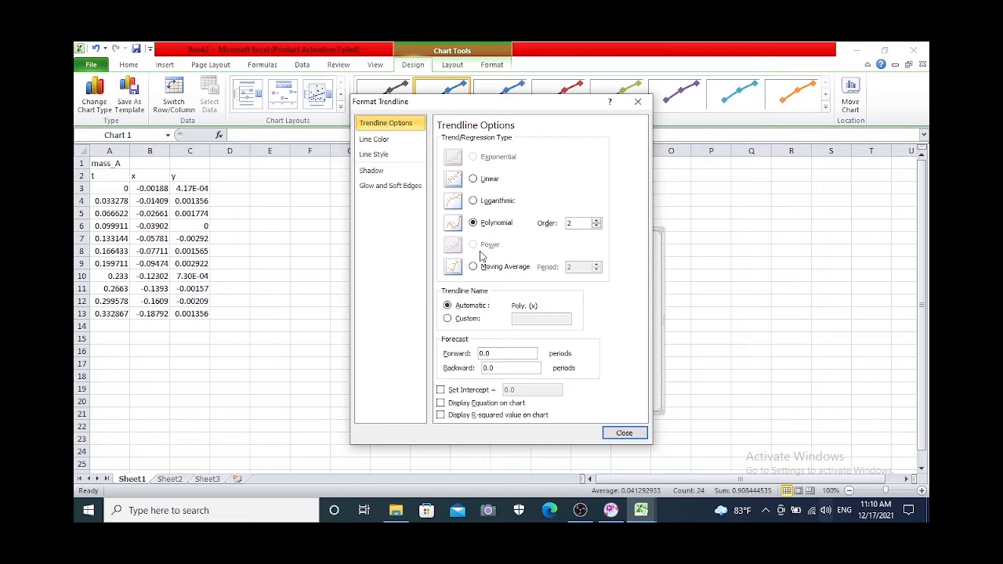
click(475, 403)
click(475, 415)
click(624, 434)
drag(519, 391, 563, 250)
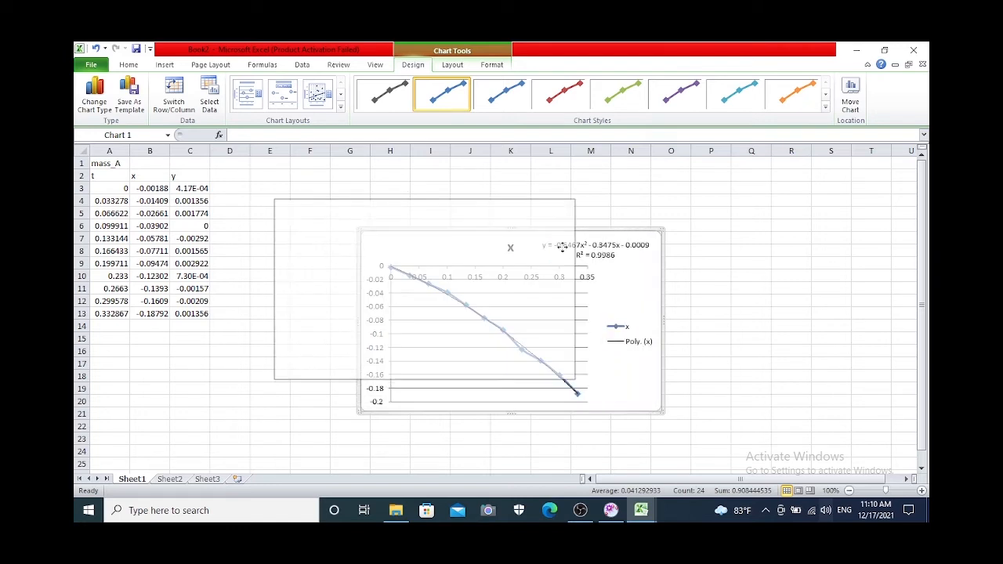
Write the kinematic equation X=X0+V0*t+1/2*at^2 as text in cell O7, beside the chart
click(667, 241)
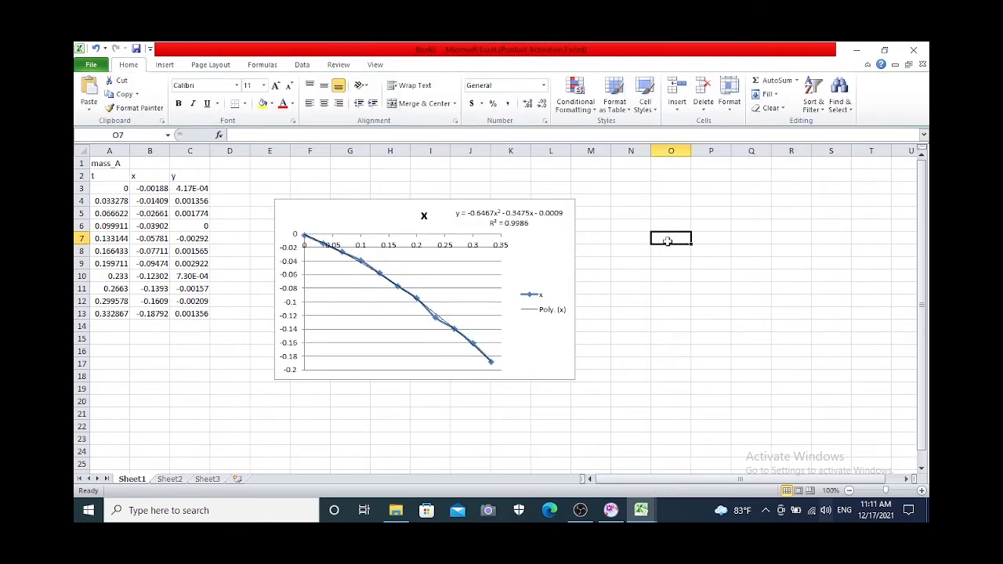
click(674, 133)
text(x=X0+V0*)
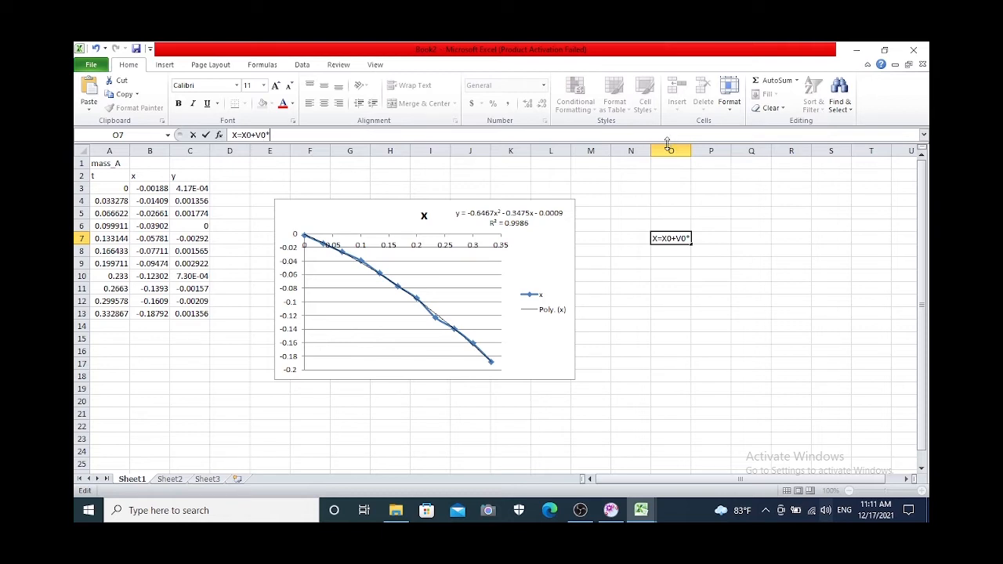
text(t+1)
text(/2*at)
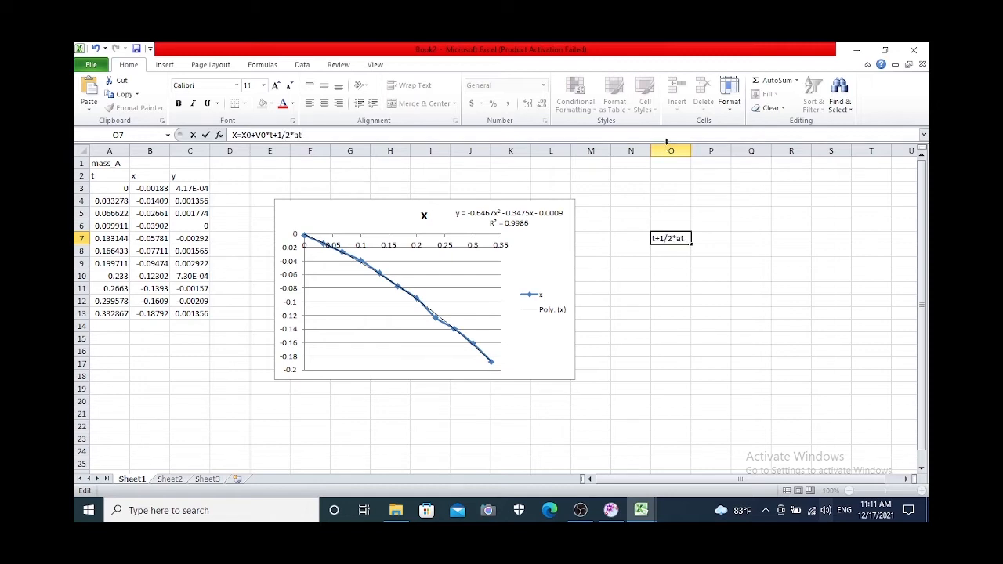
text(^2)
key(Return)
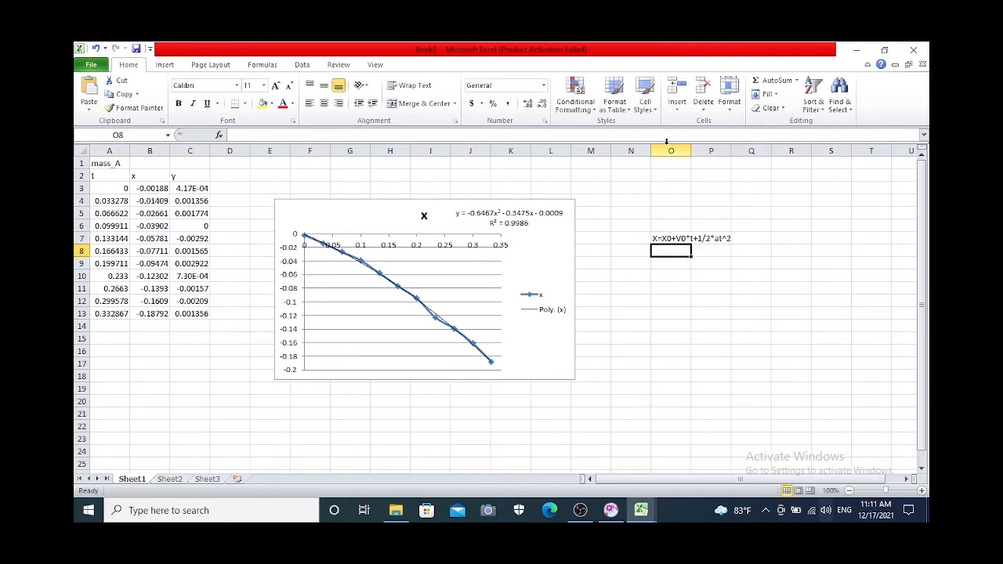
Enter the note "a=2*" in cell O8 and the heading "Tanpa gaya gesek" in cell O10
text(a=2*)
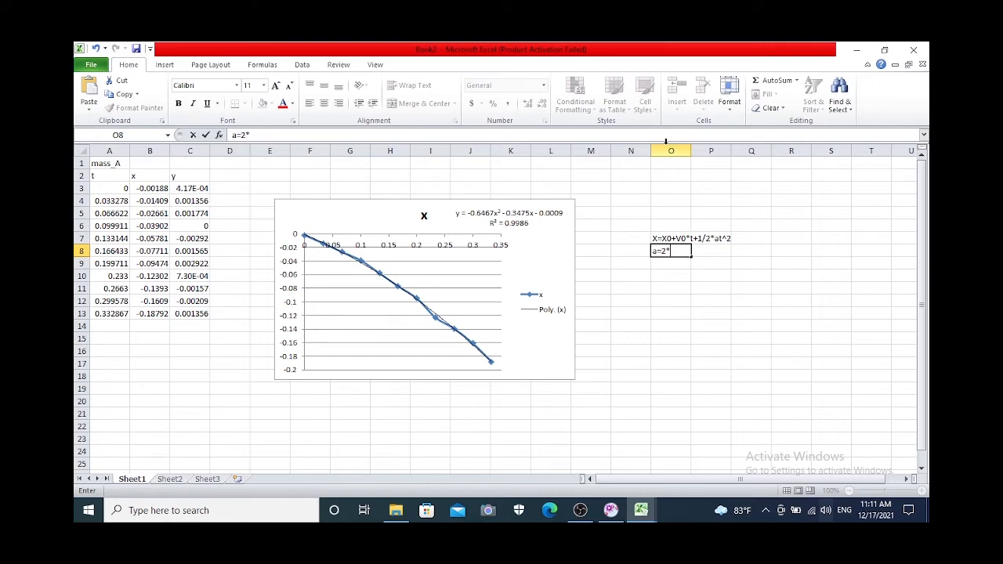
key(Return)
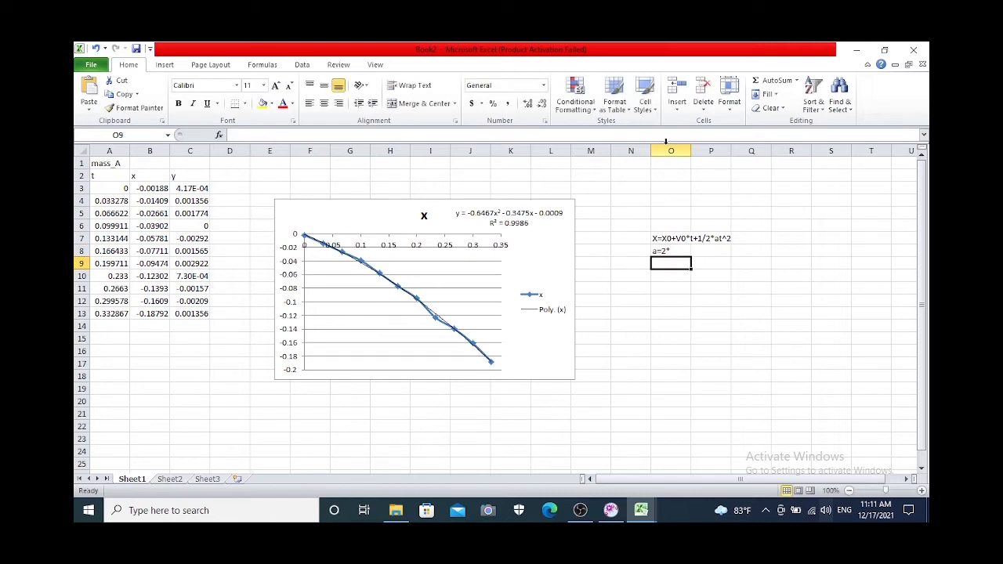
key(Down)
text(Ta)
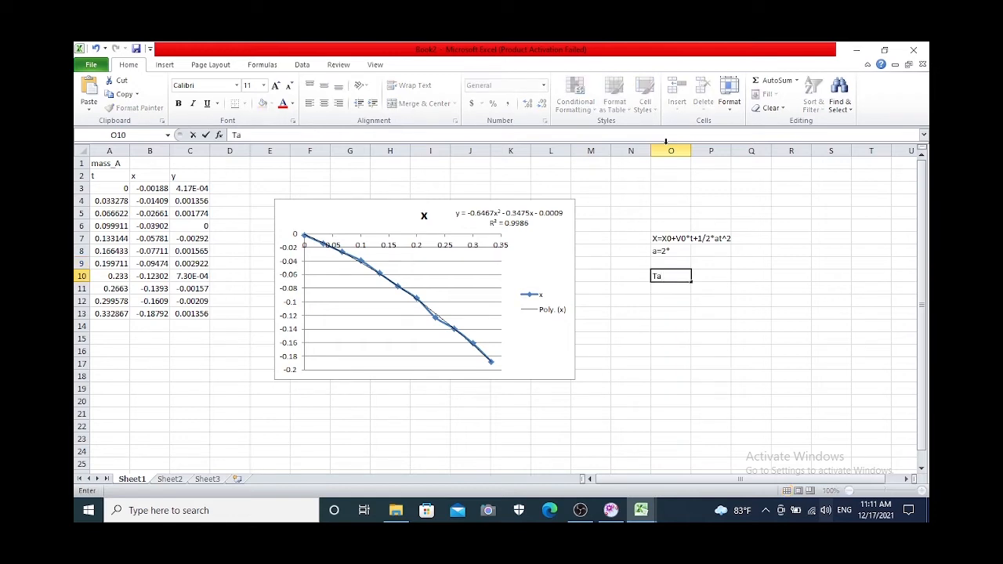
text(npa gaya gesek)
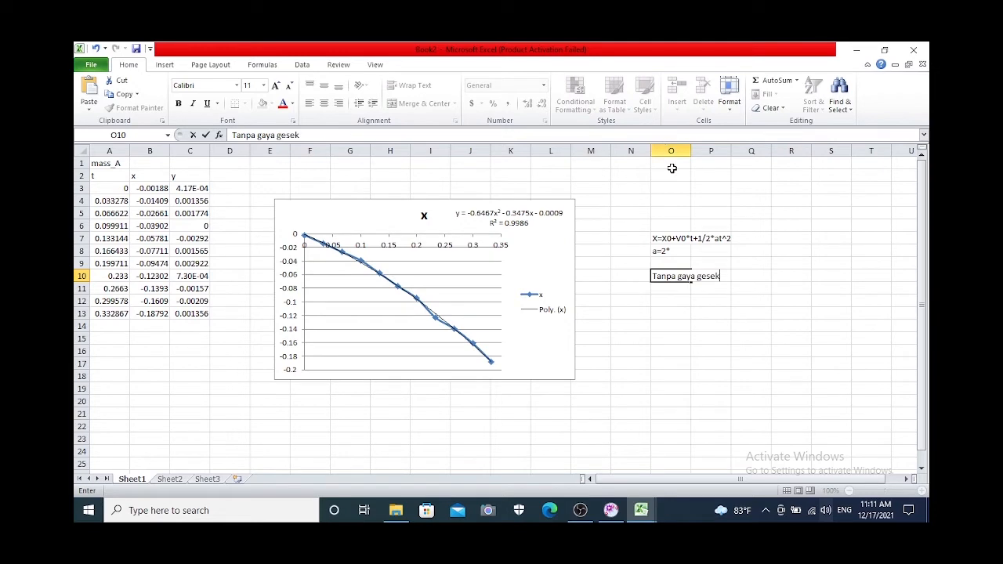
Clear the note in O8, label P8 as "a" and calculate the acceleration in Q8 with =2*0.6^2
click(674, 252)
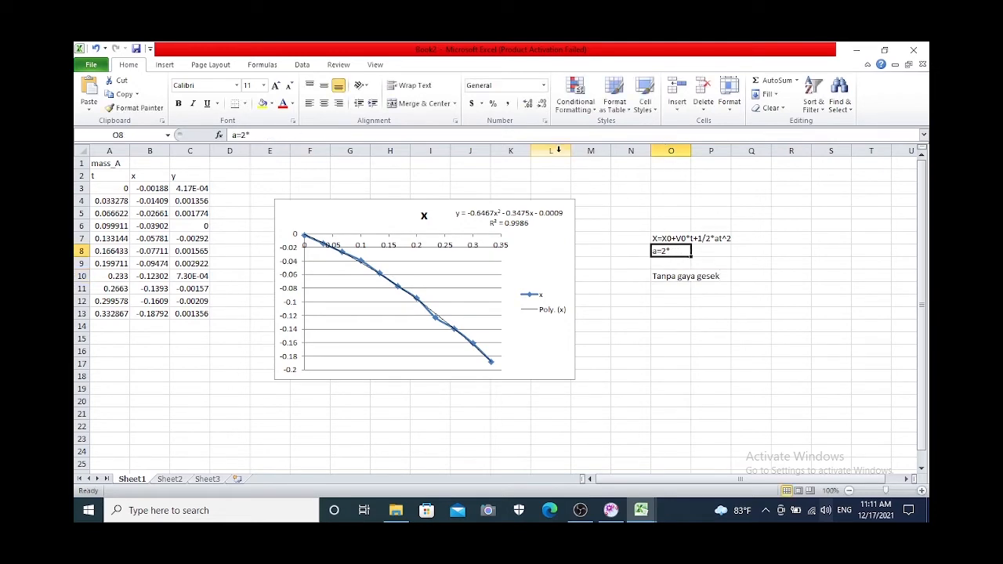
key(F2)
key(BackSpace)
key(BackSpace)
key(BackSpace)
key(Tab)
text(a)
key(Tab)
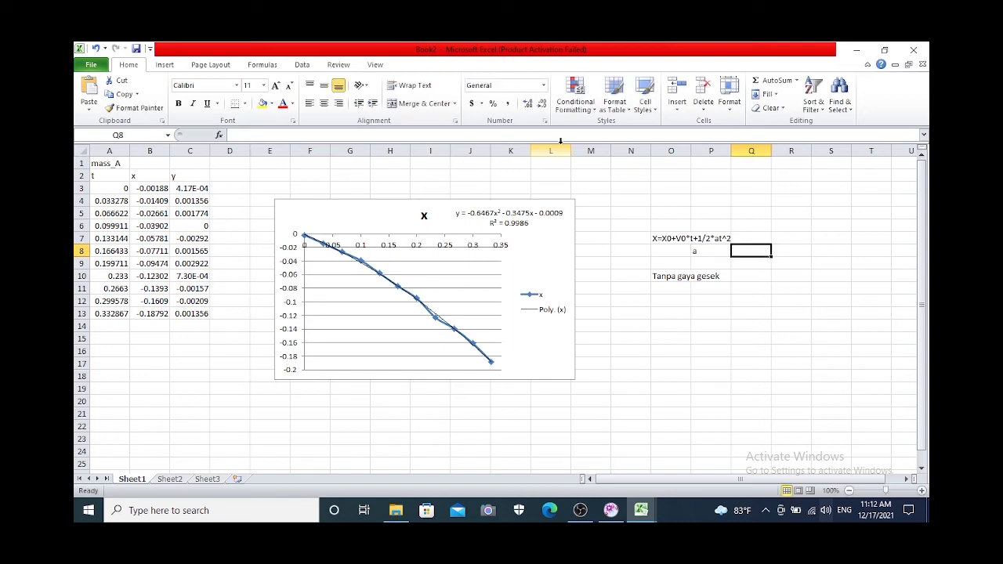
text(=2*0.6^2)
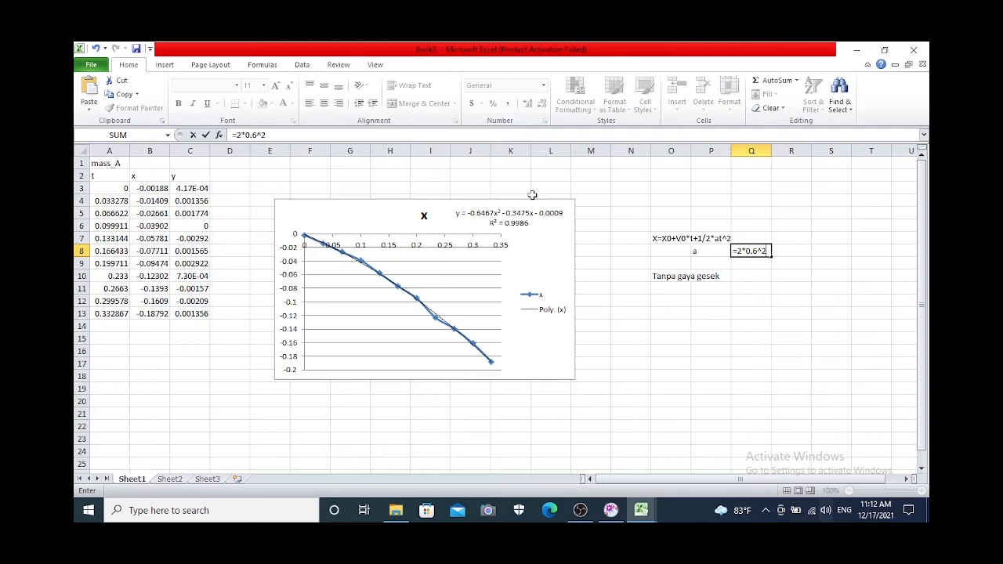
key(Left)
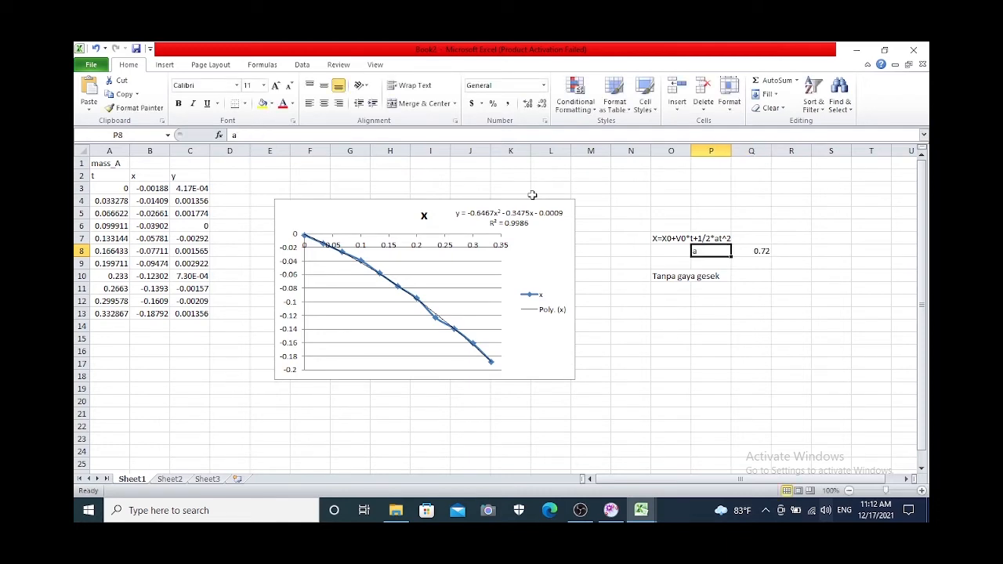
Label O12 as "a" and calculate the frictionless acceleration in P12 with =9.8*SIN(RADIANS(30))
click(671, 301)
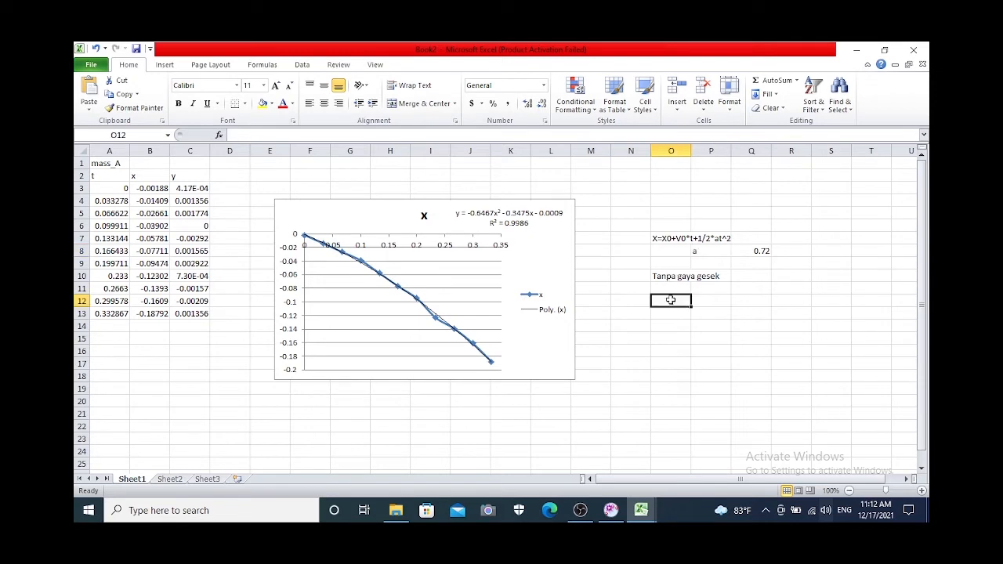
text(a)
key(Tab)
text(=9)
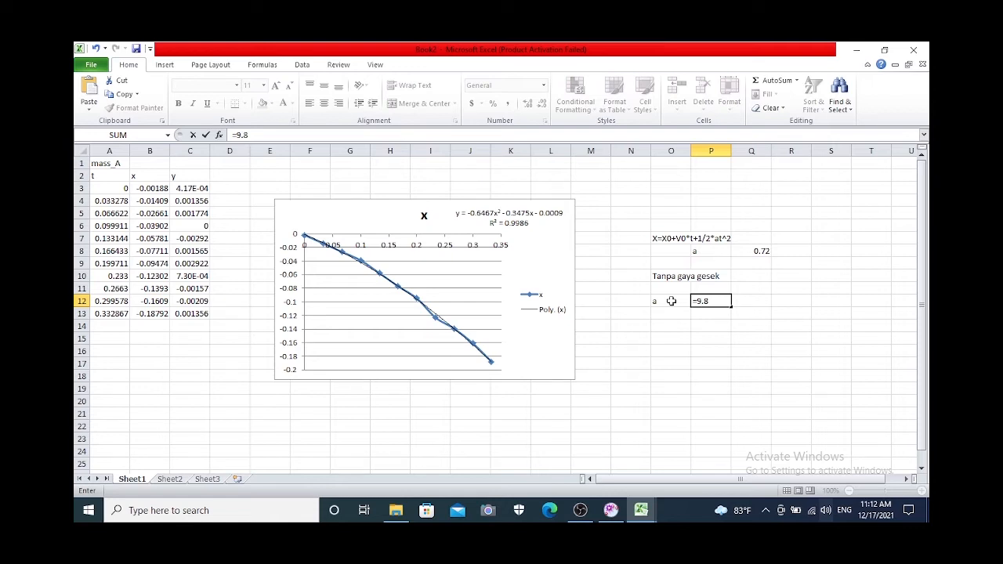
text(.8*sin)
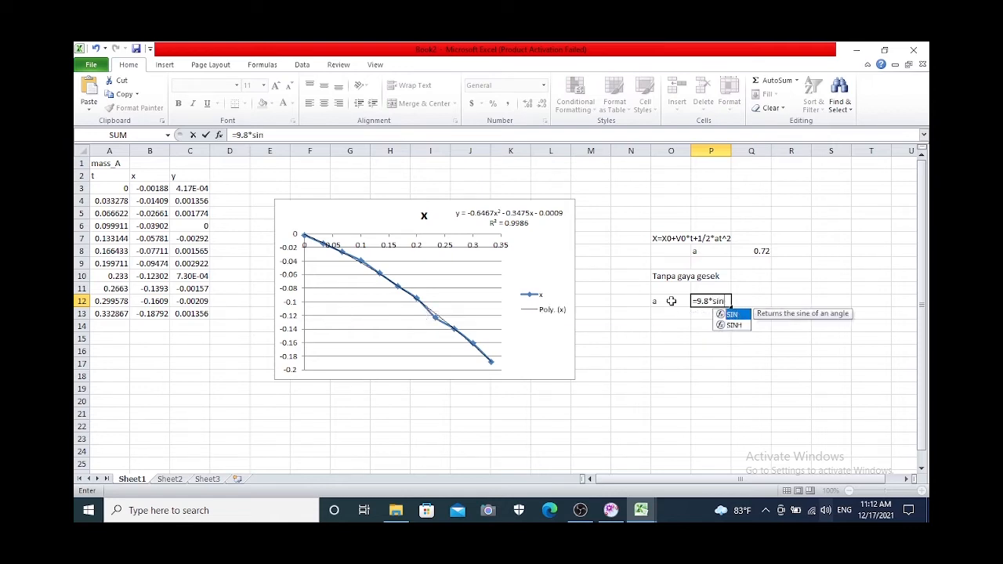
text(a)
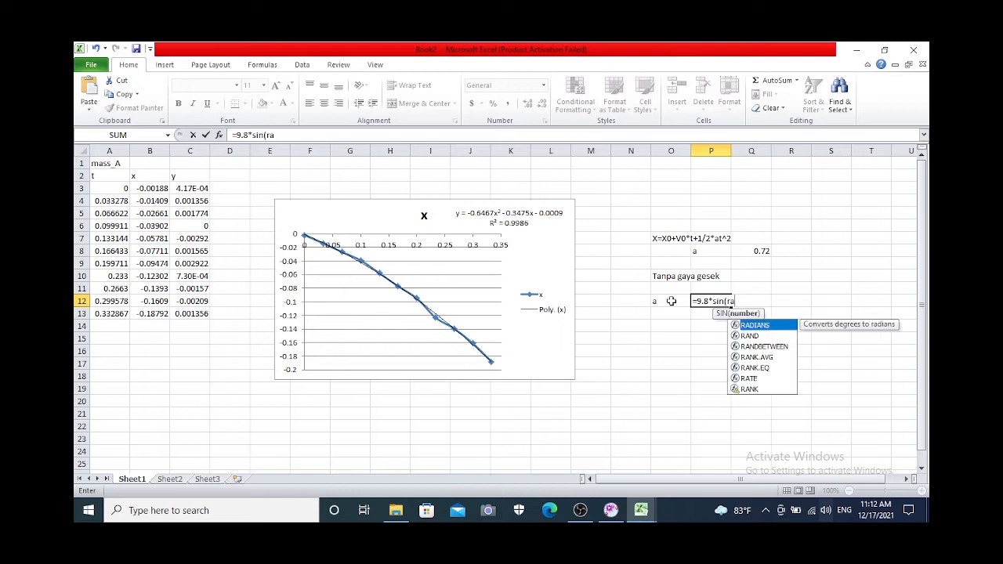
key(Return)
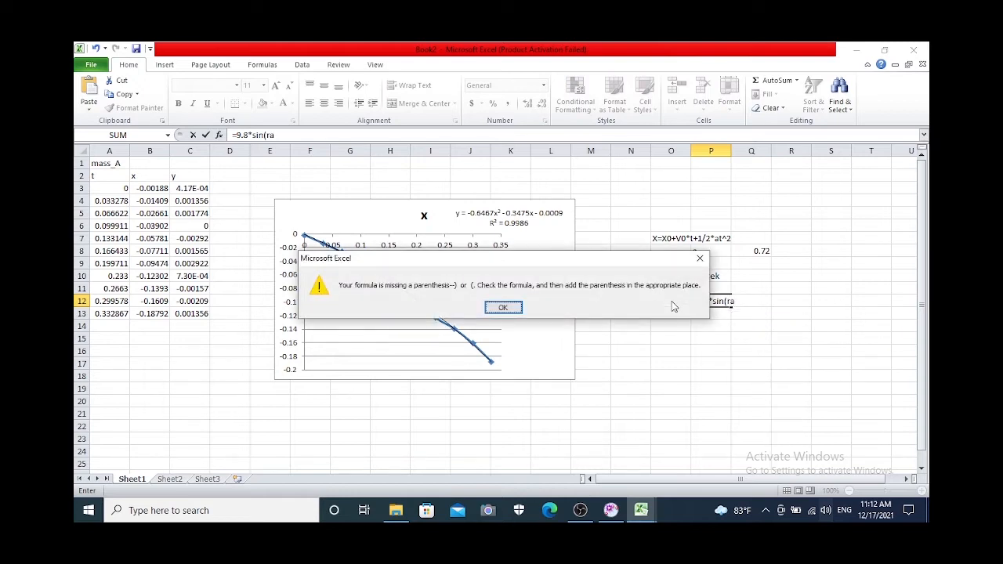
click(502, 307)
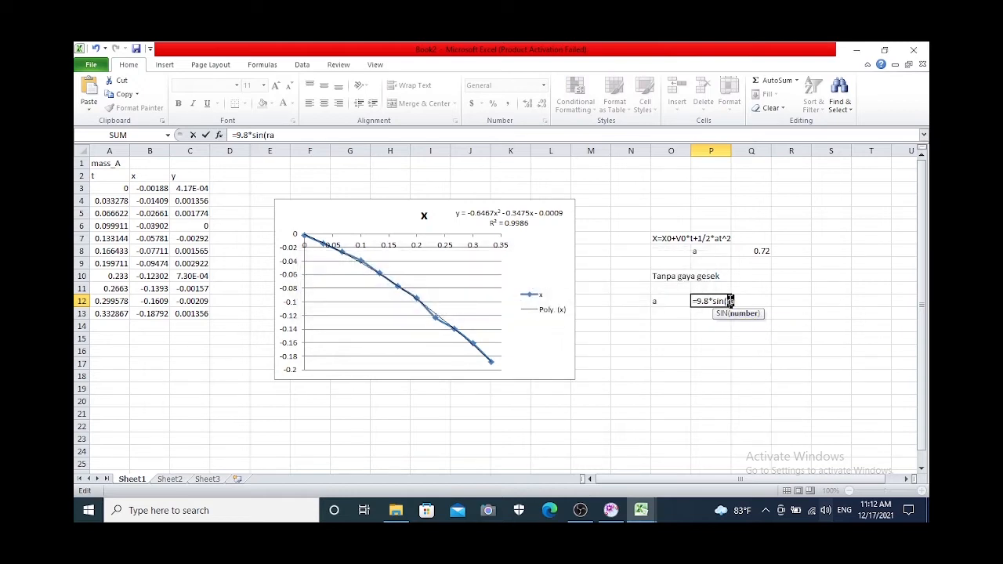
click(421, 140)
text(d)
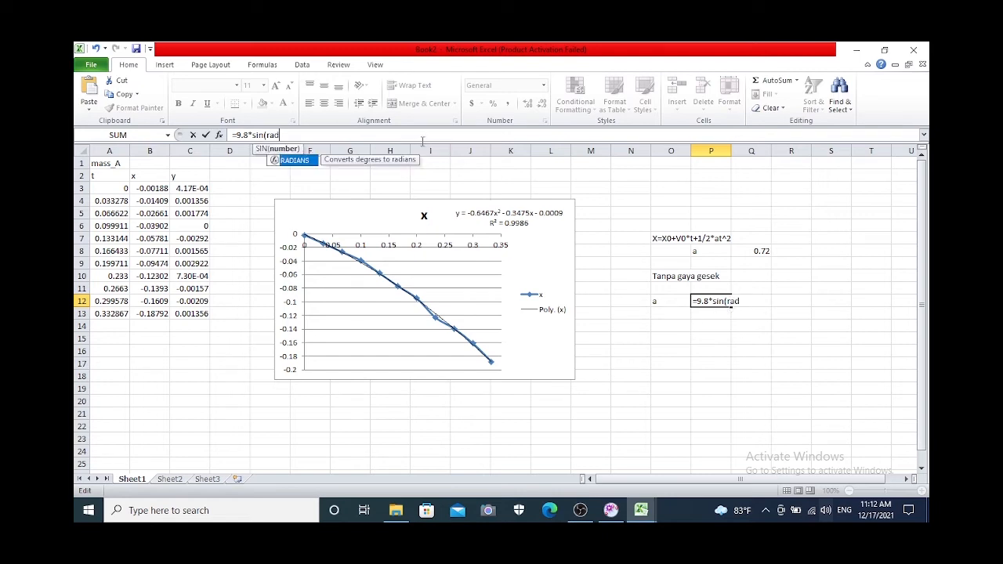
text(ians()
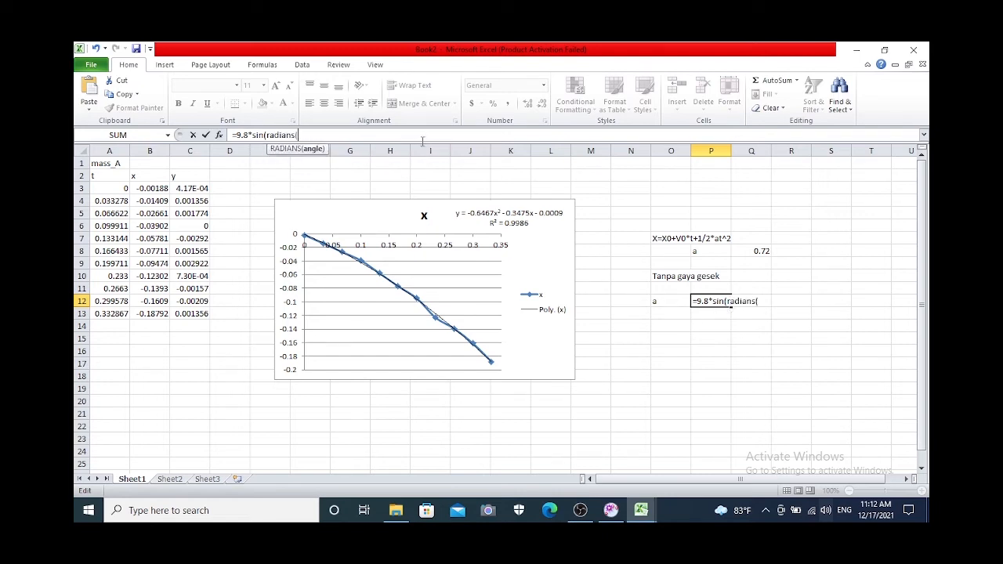
text(30)))
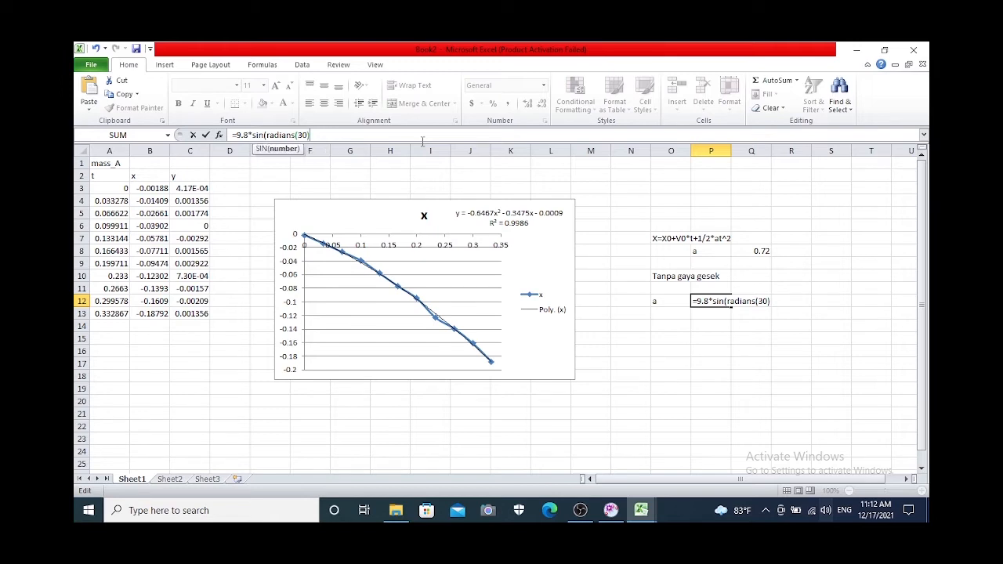
key(Return)
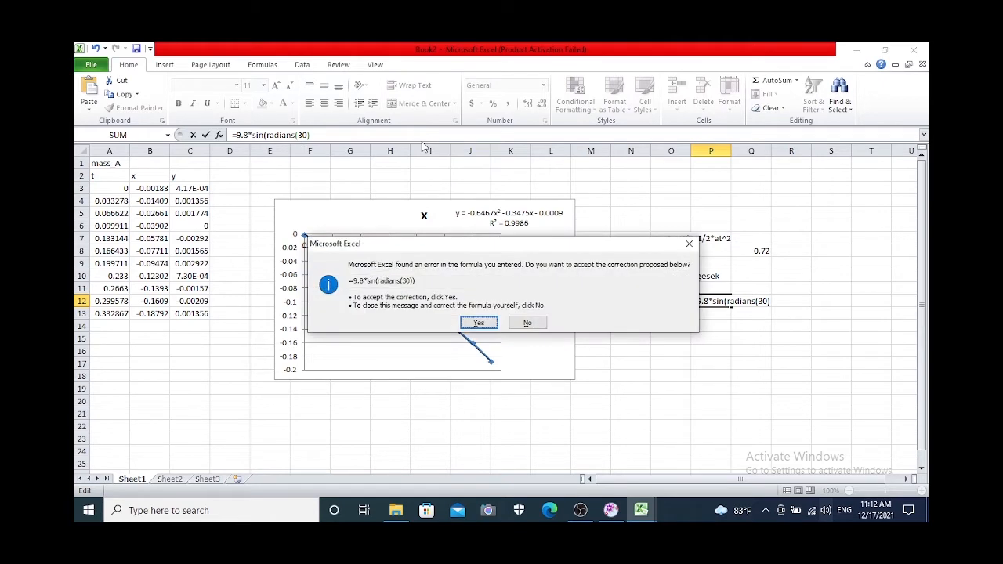
click(491, 321)
click(705, 301)
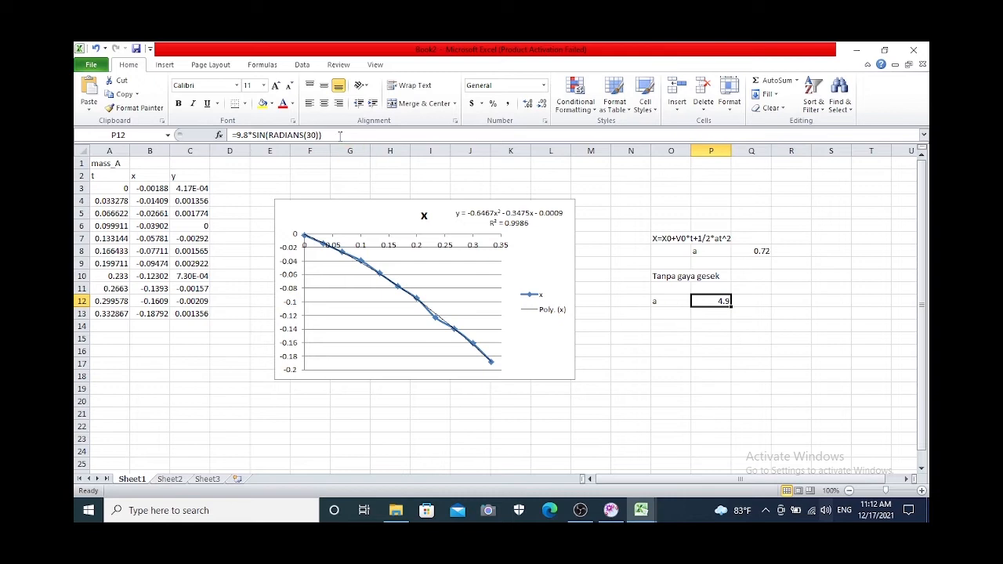
click(340, 135)
click(717, 336)
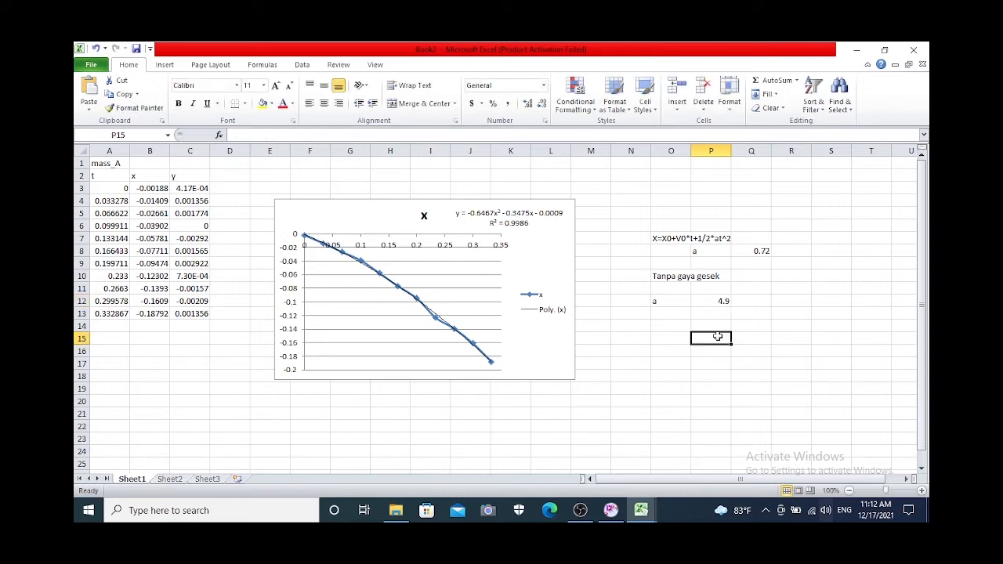
Edit the acceleration formula in Q8 to put parentheses around 0.6
click(678, 337)
click(759, 249)
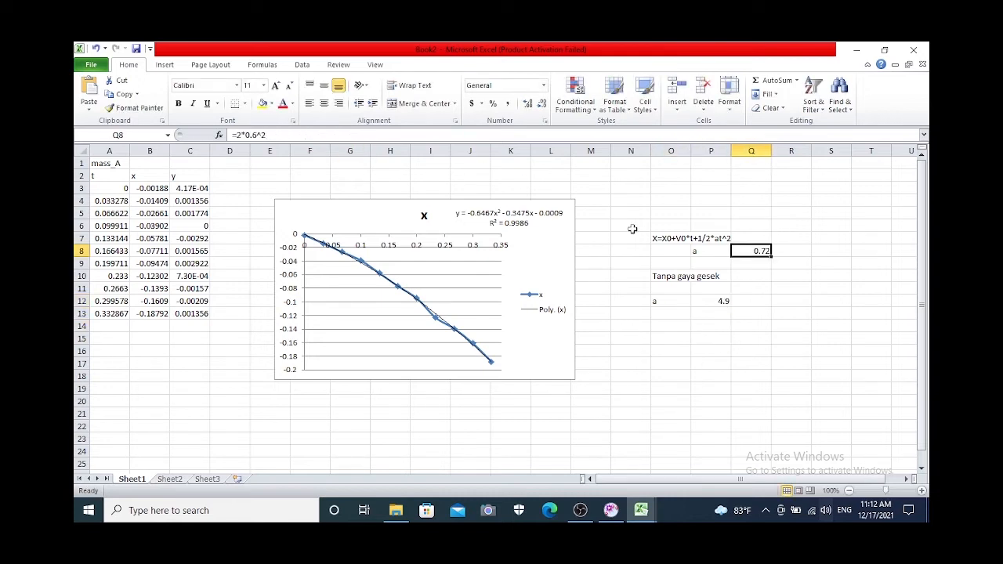
click(276, 135)
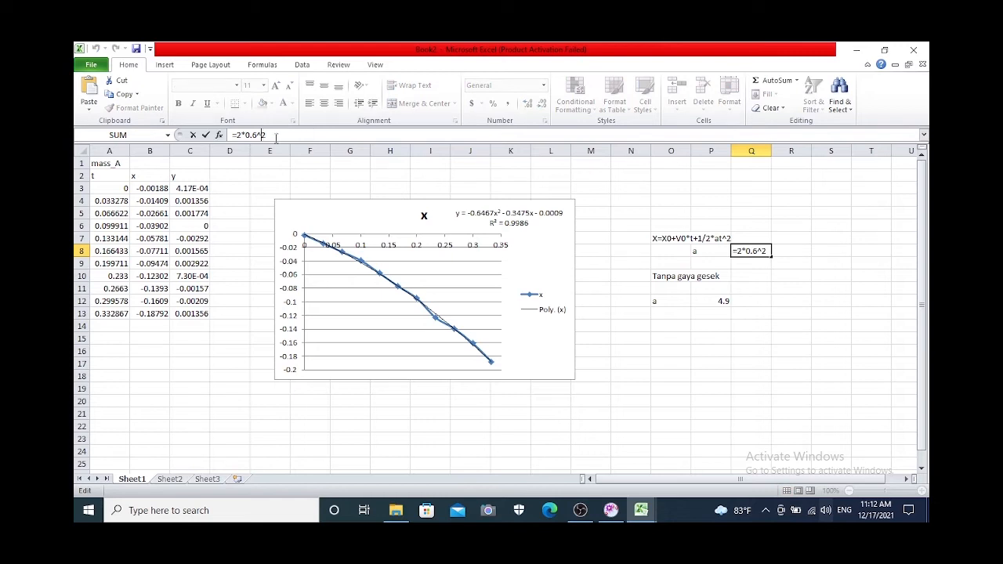
click(259, 135)
text())
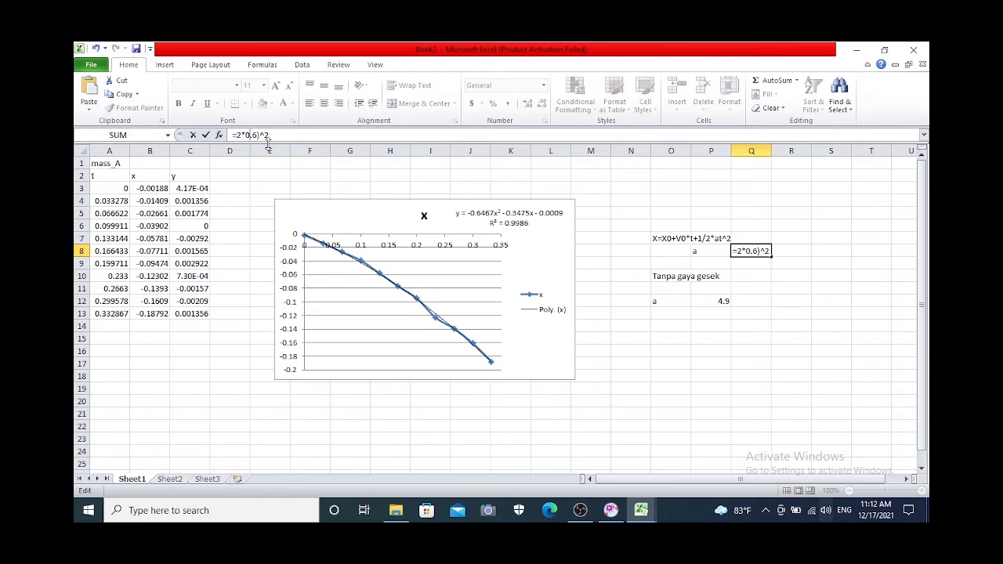
text(()
key(Return)
Label O14 as "Miu" and enter =(9.8*SIN(RADIANS(30))-P12) in P14
click(668, 322)
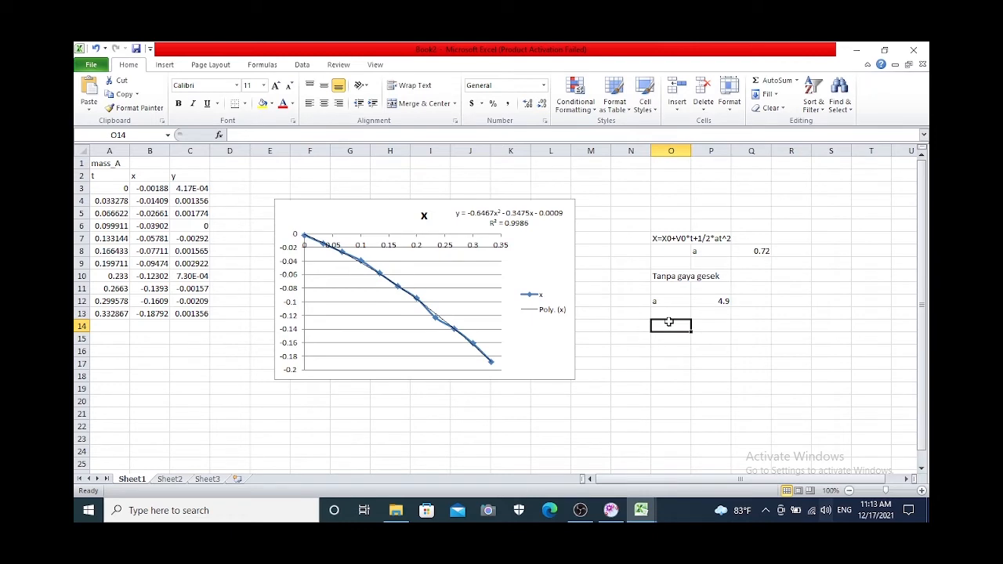
text(Miu)
key(Tab)
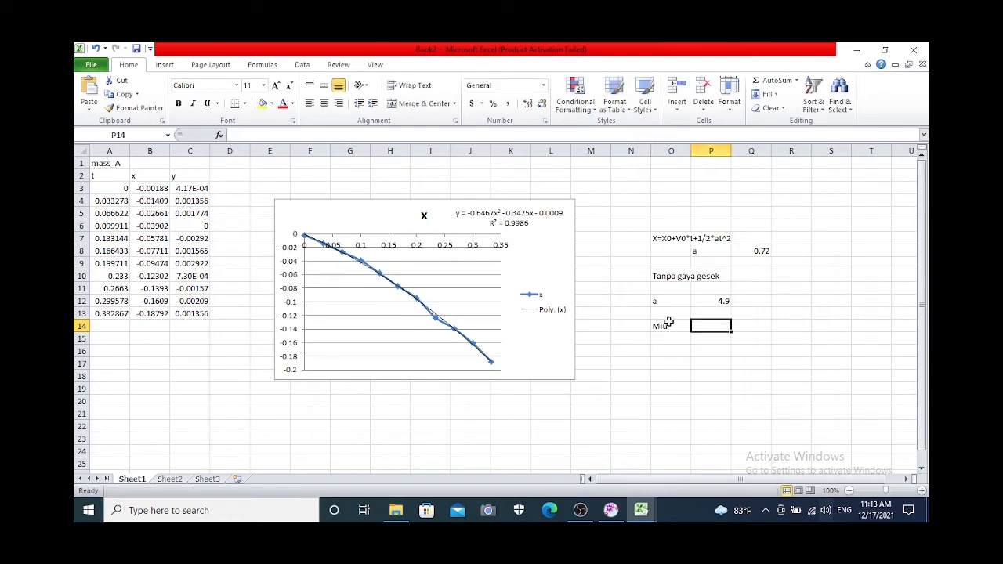
text(=(9.8)
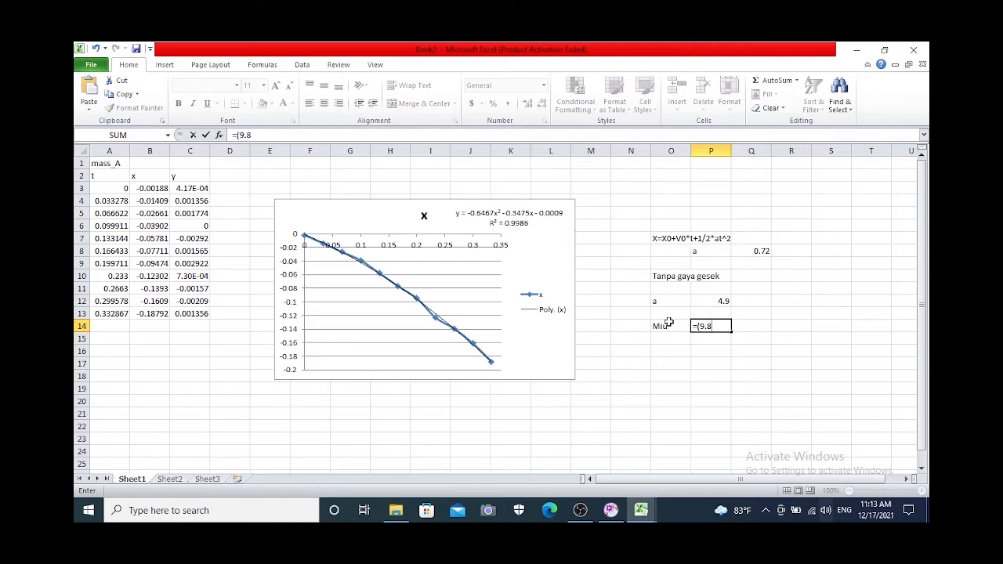
text(*s)
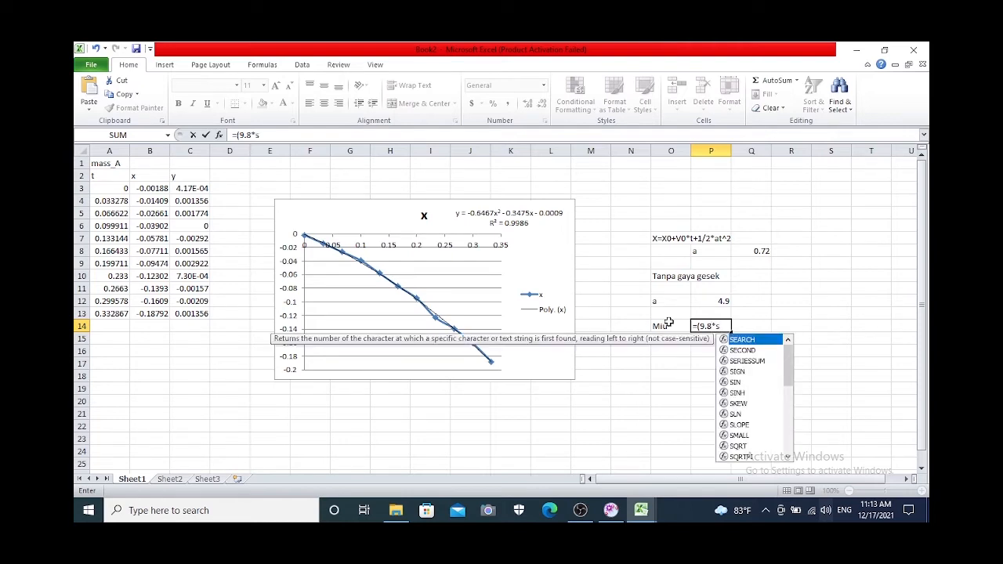
text(in(r)
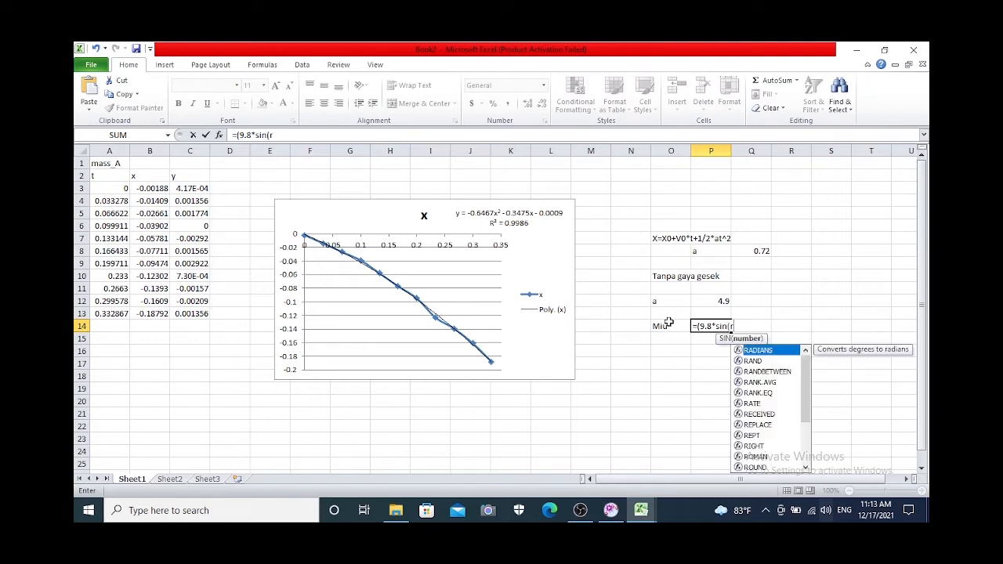
text(adians()
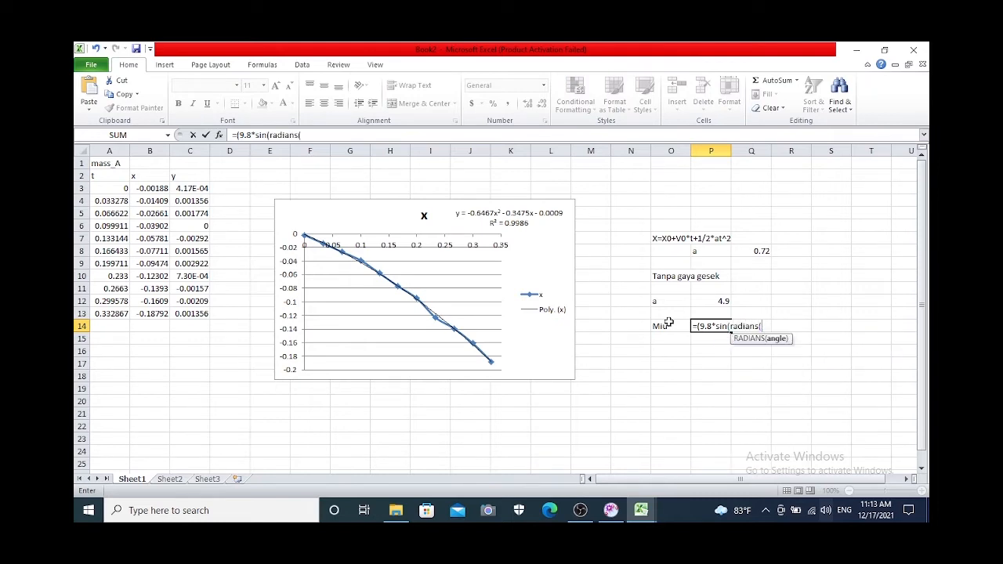
text(30)))
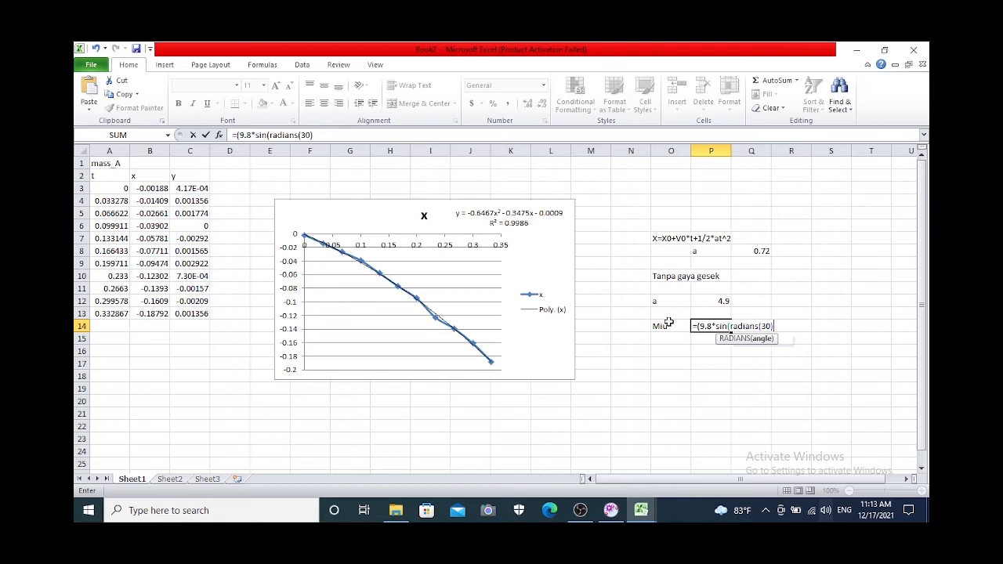
text()-)
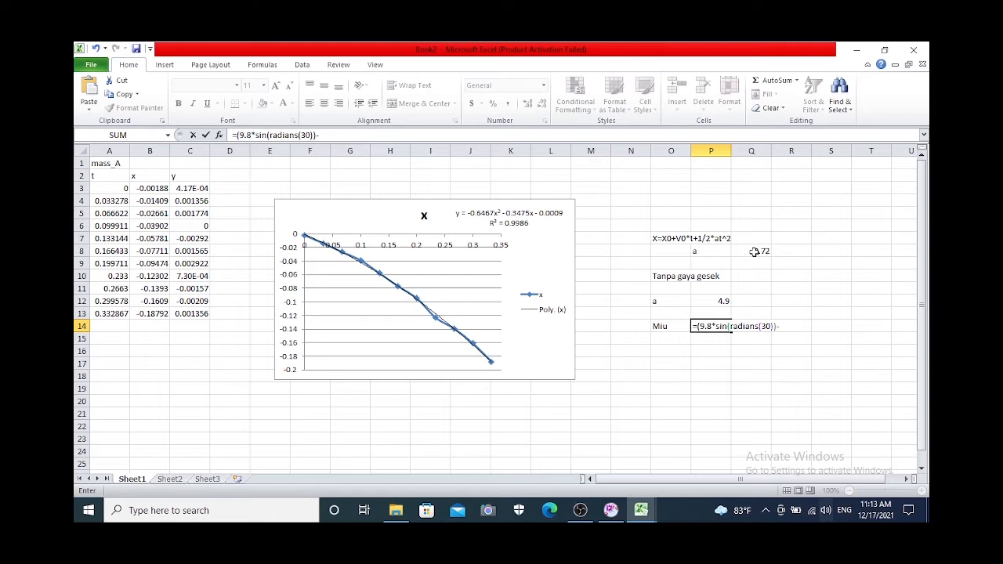
click(702, 301)
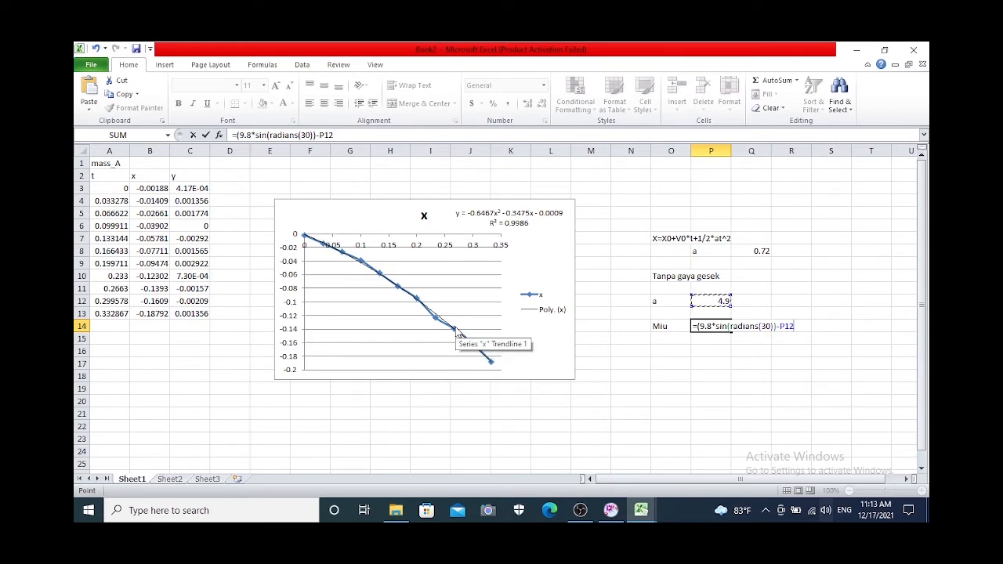
text())
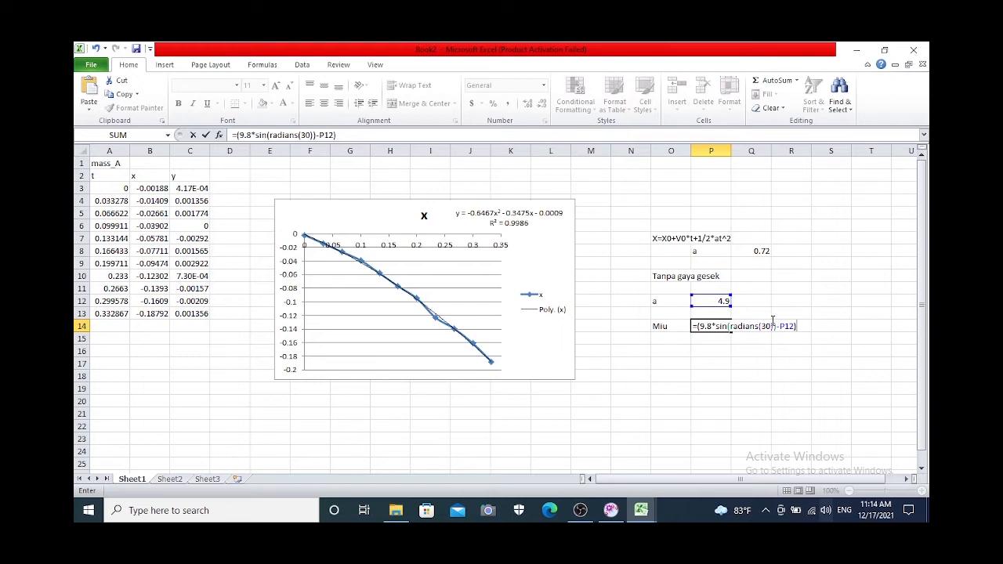
key(Left)
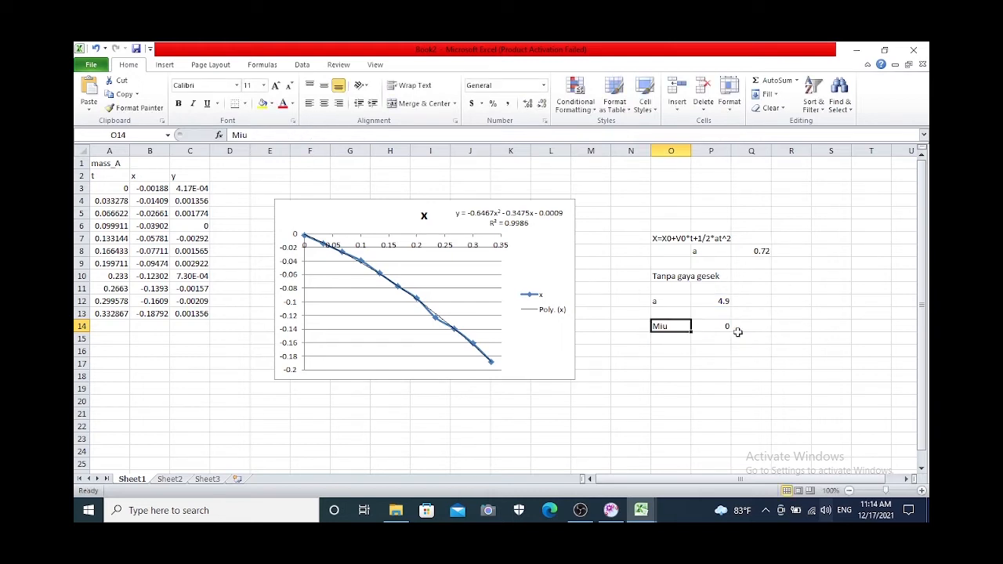
Edit the Miu formula in P14 to subtract Q8 instead of P12
click(728, 327)
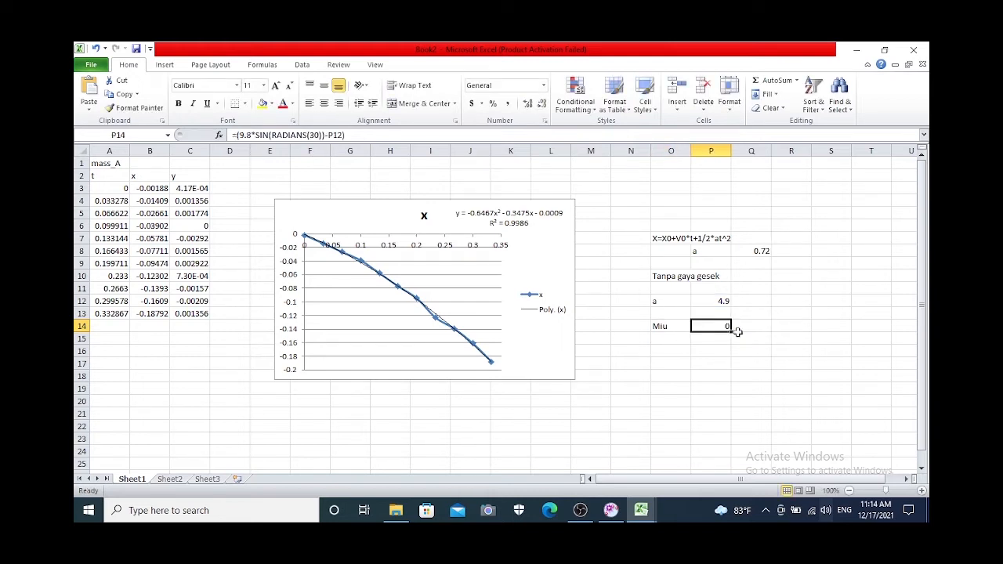
click(351, 135)
key(BackSpace)
key(BackSpace)
key(BackSpace)
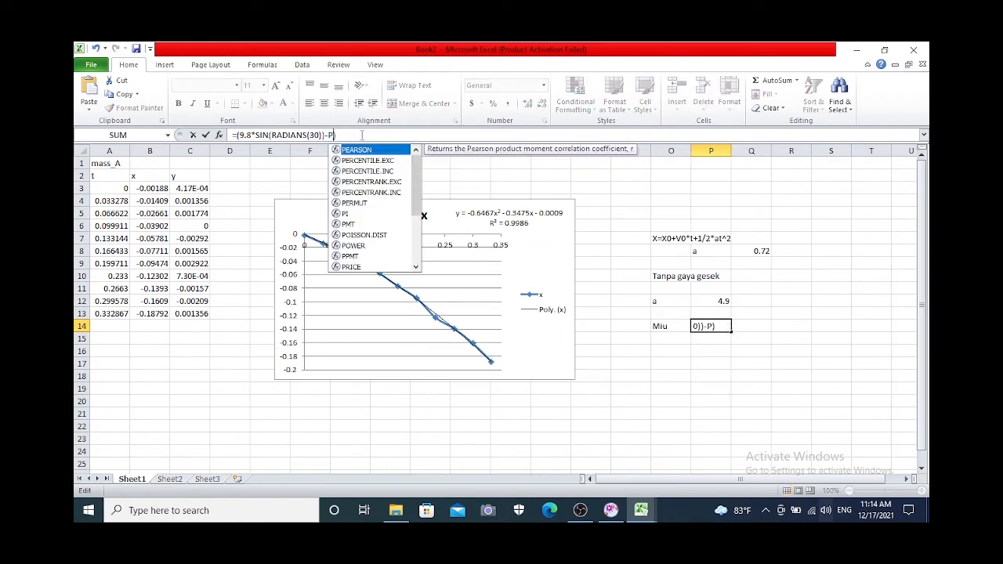
click(756, 249)
key(Return)
Enter the note "Koefisein gesek = (g*sin(rad(30))-a)/(g*cos(rad(30)))" in cell O16
click(665, 339)
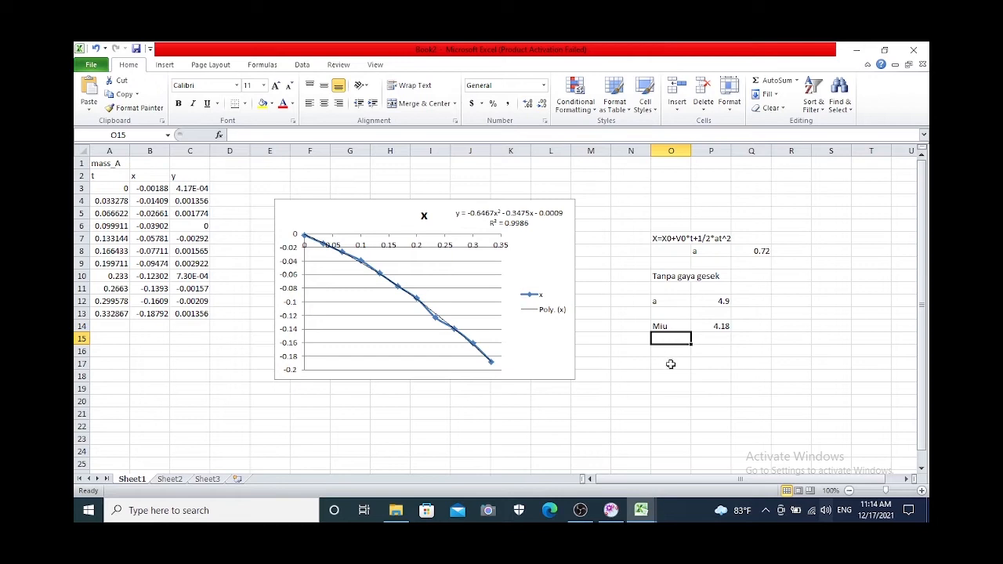
click(678, 353)
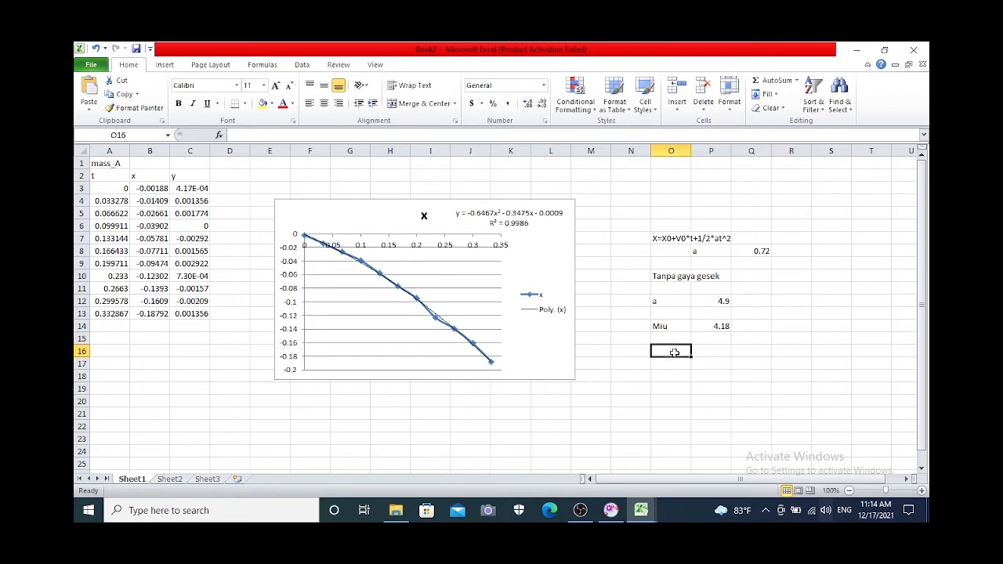
text(Koefisei)
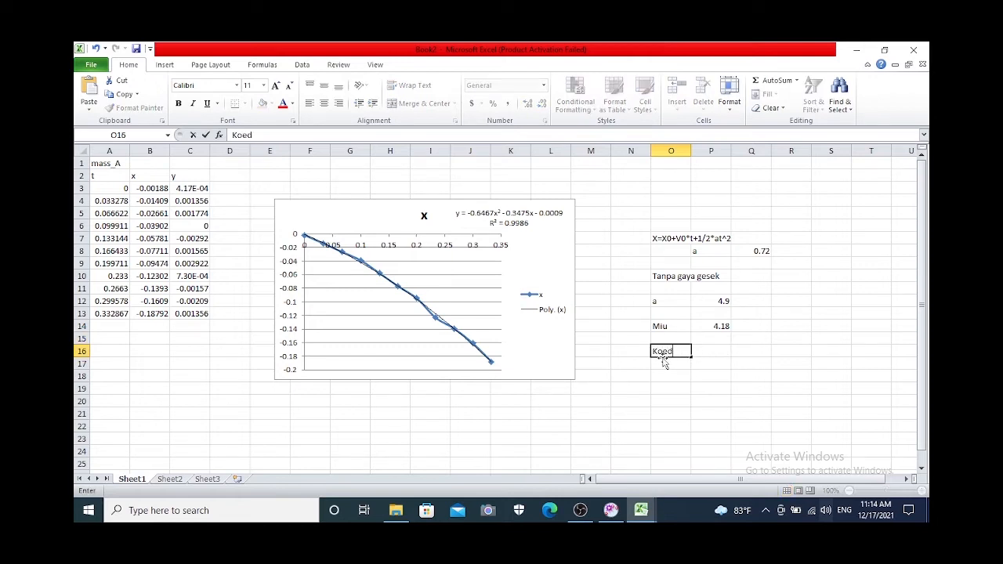
text(n geso)
text(k = (g*sin)
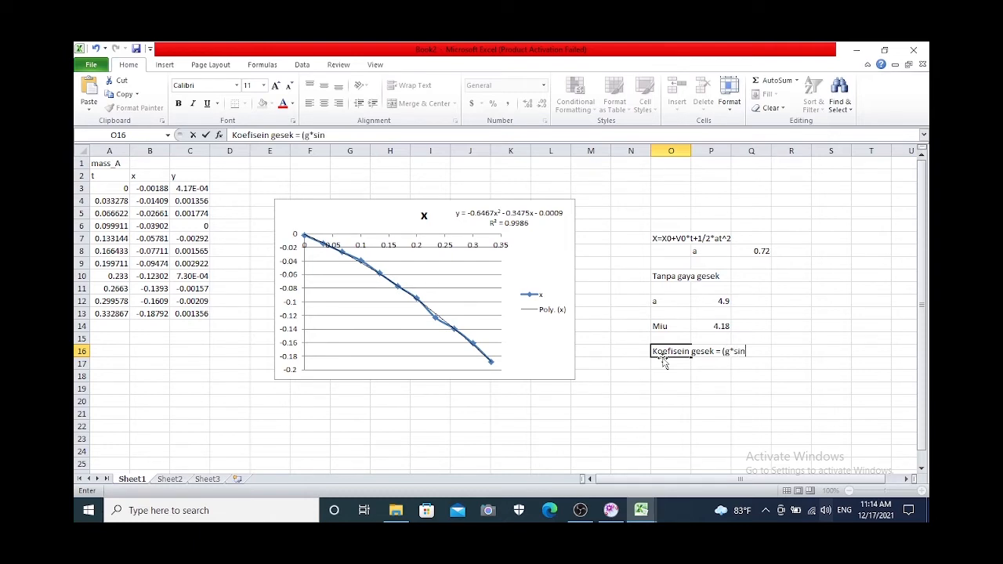
text((rad(30)))
text(-a)/()
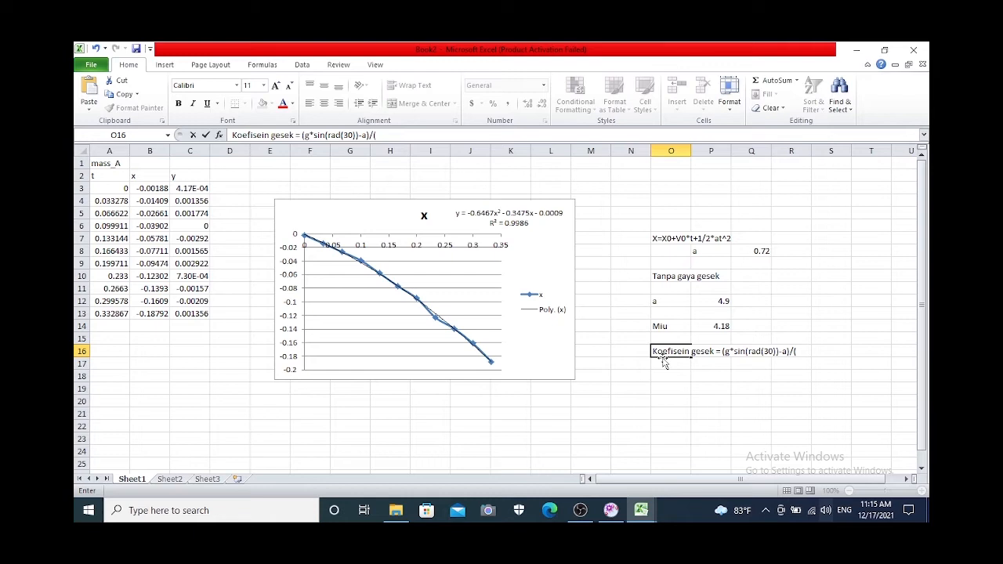
text(g*cos(rad(30))))
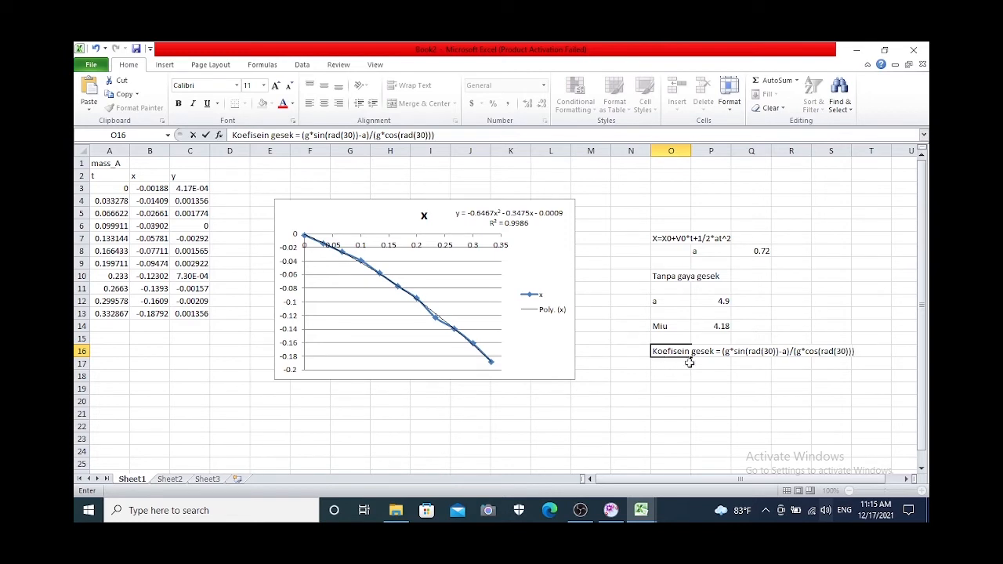
Extend the Miu formula in P14 by dividing it by (9.8*COS(RADIANS(30)))
click(725, 325)
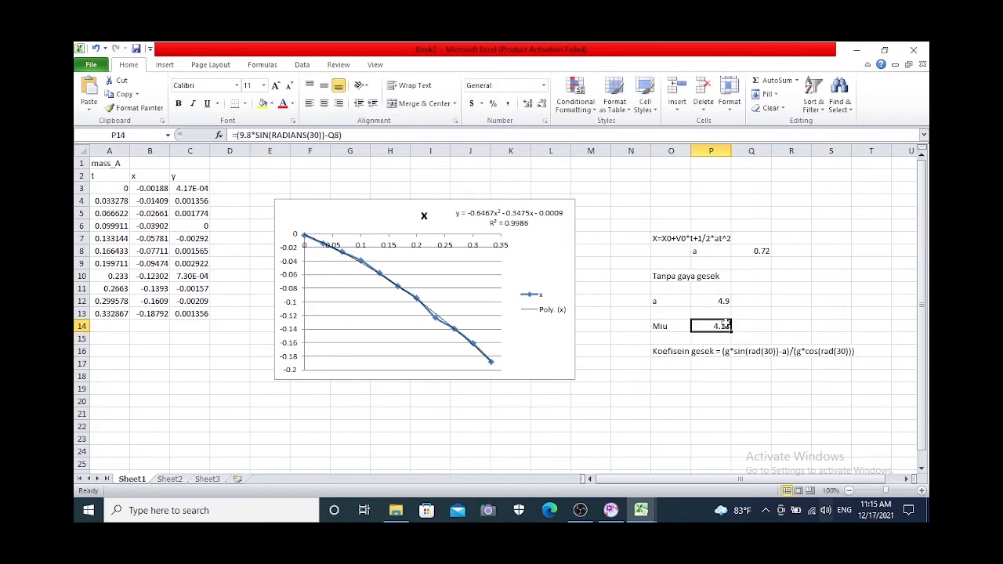
click(411, 137)
text(/)
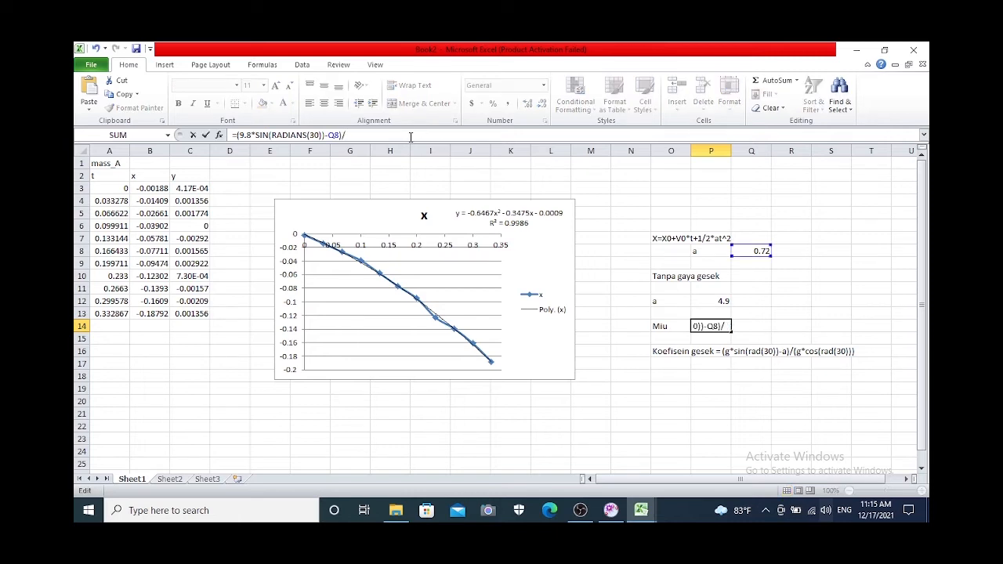
text((9.8*cos(radians)
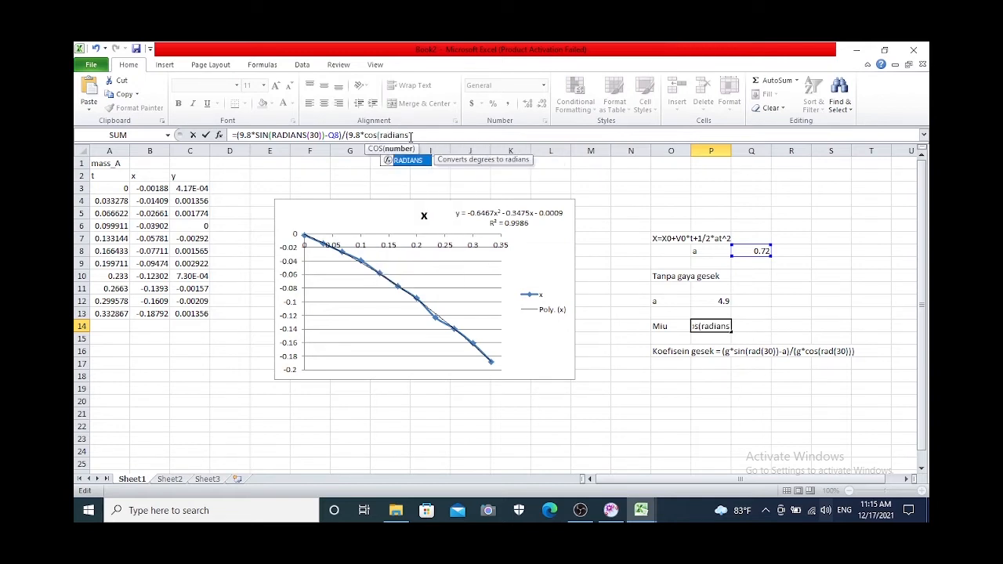
text((30)))
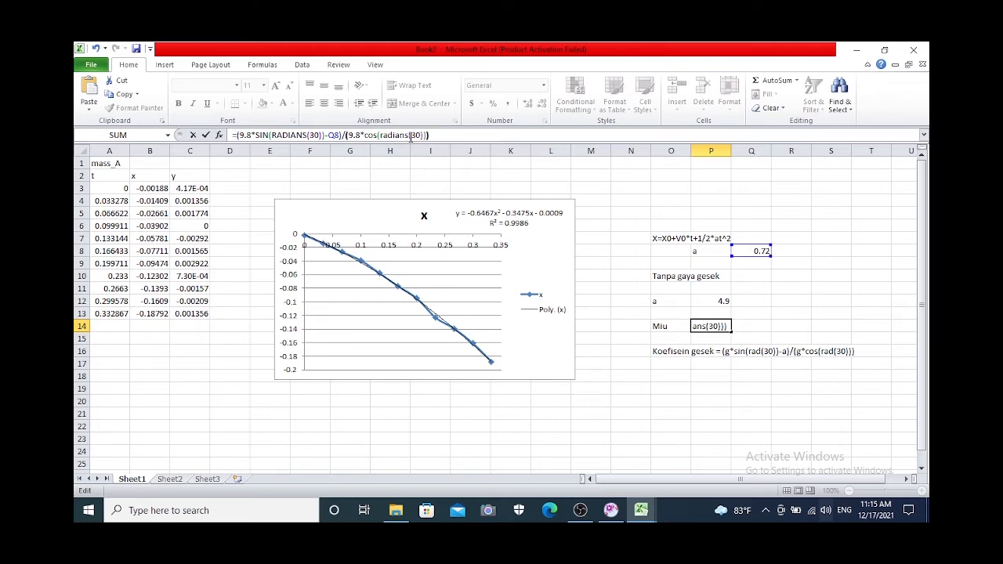
key(Return)
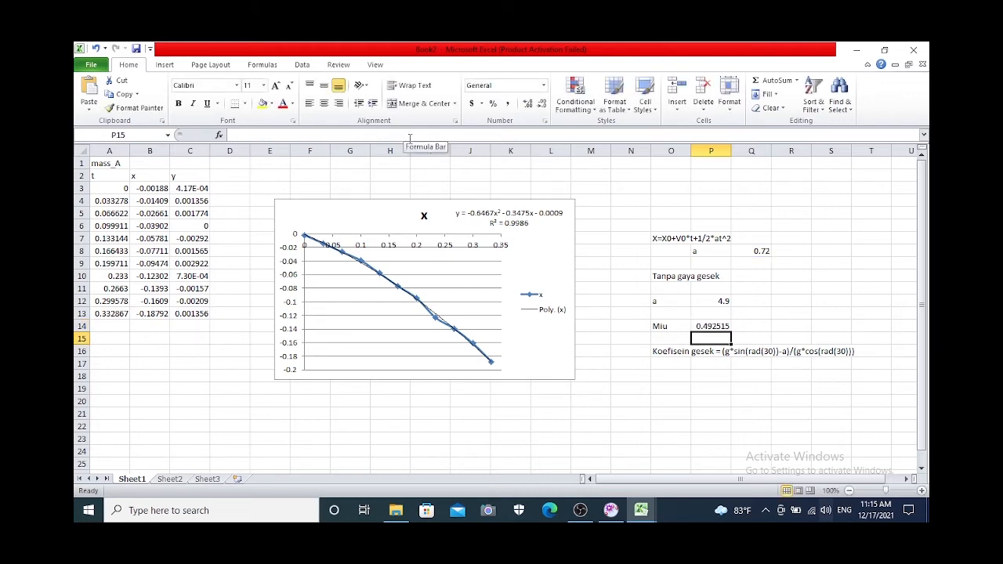
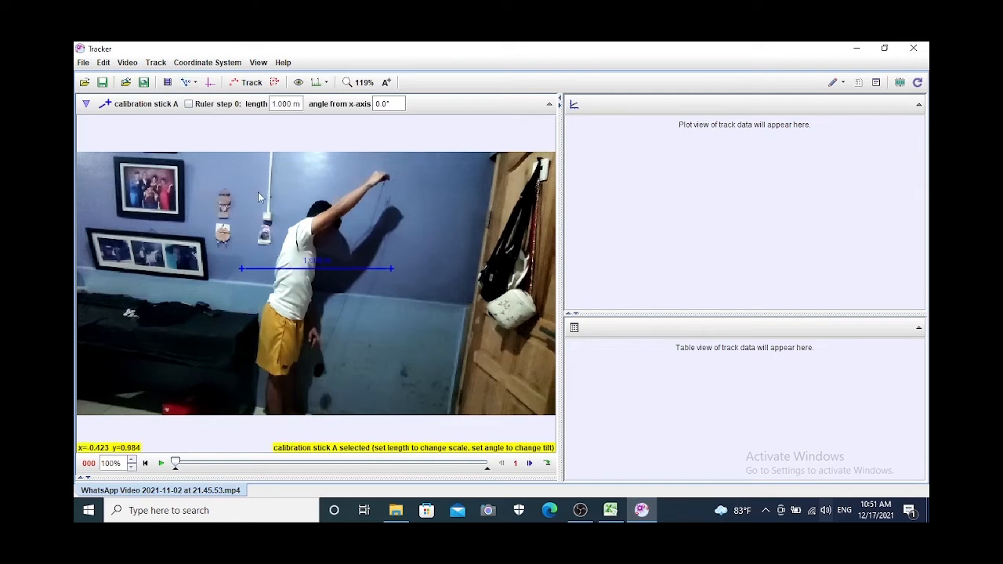
In Tracker, shorten the calibration stick and set it nearly vertical just below the raised hand, with a length of 0.3 m
drag(242, 271, 390, 204)
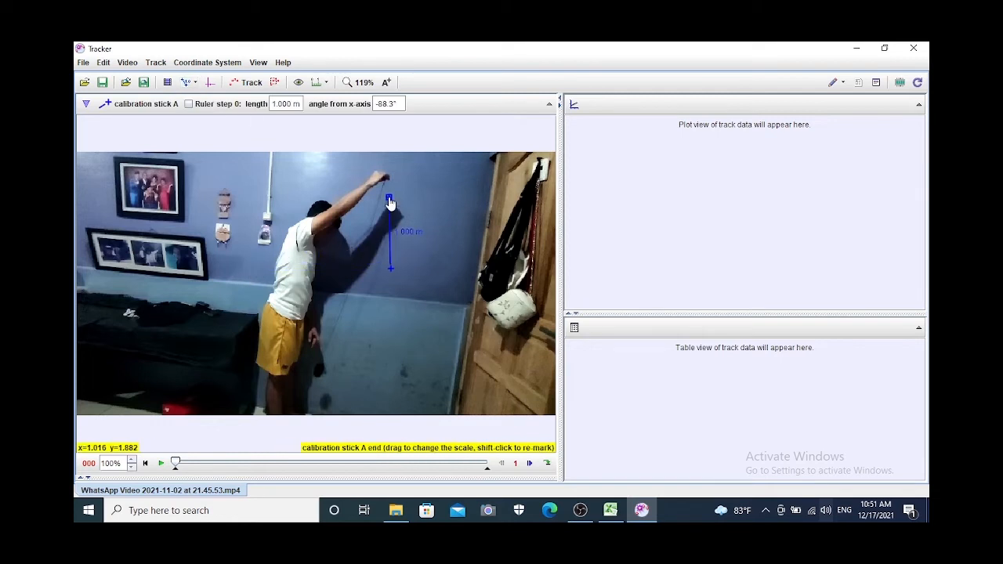
mouse_move(394, 247)
mouse_down()
mouse_move(437, 248)
mouse_move(402, 270)
mouse_move(398, 247)
mouse_move(389, 244)
mouse_move(387, 254)
mouse_up()
click(402, 220)
text(0.3)
key(Return)
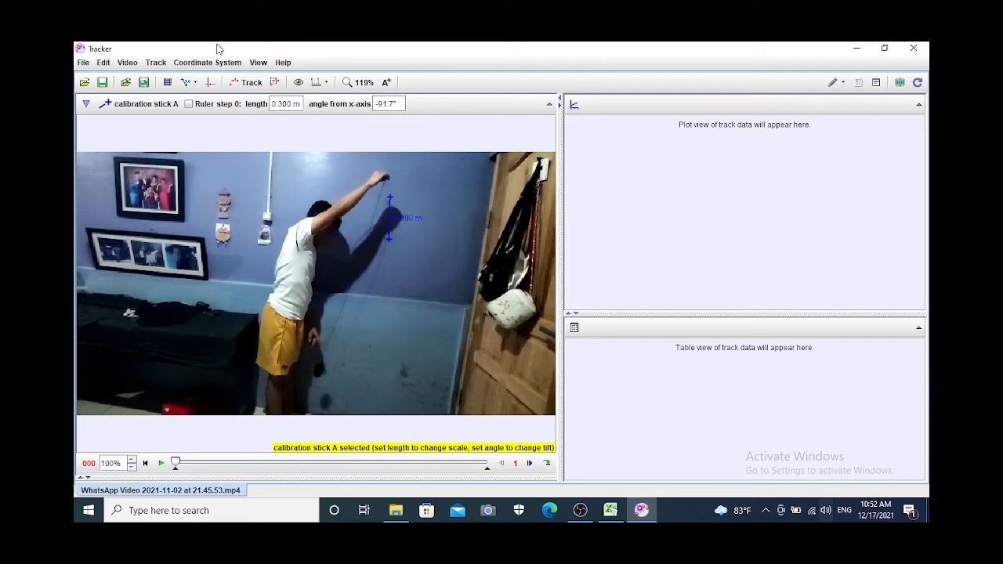
Show the coordinate axes, place their origin at the raised hand holding the string and tilt them to -3.2°
click(211, 82)
drag(314, 336, 387, 184)
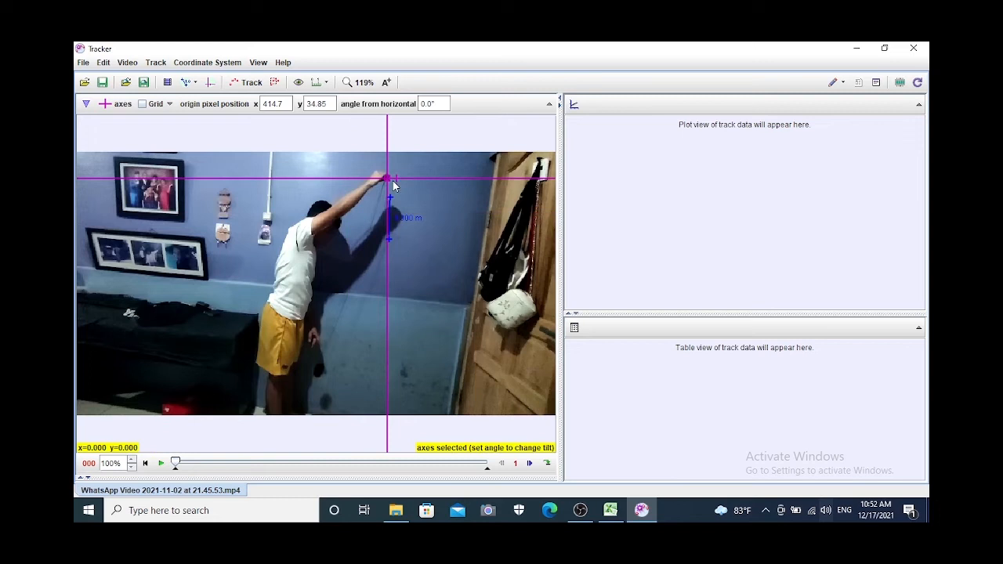
drag(488, 185, 495, 191)
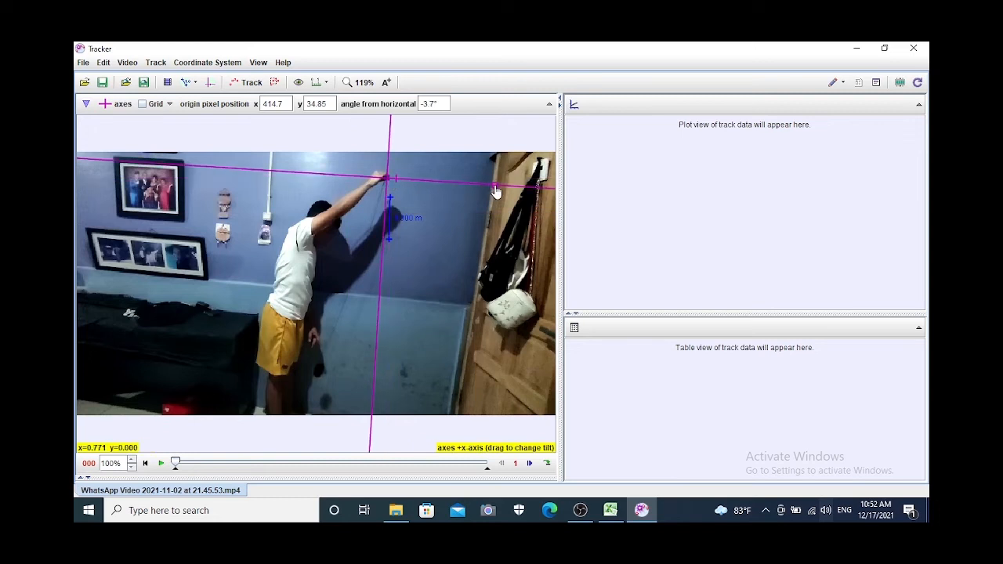
drag(385, 181, 388, 181)
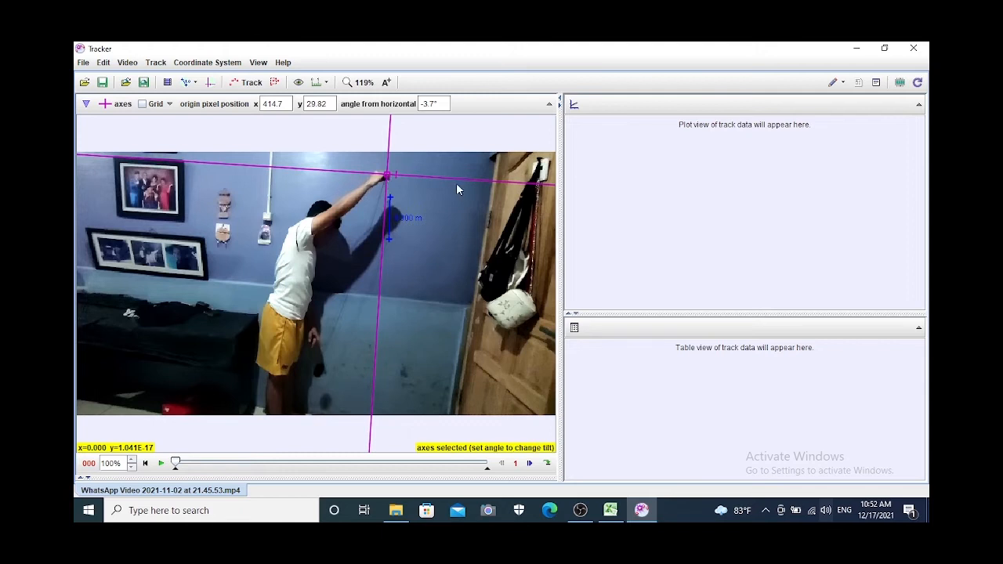
drag(478, 187, 476, 183)
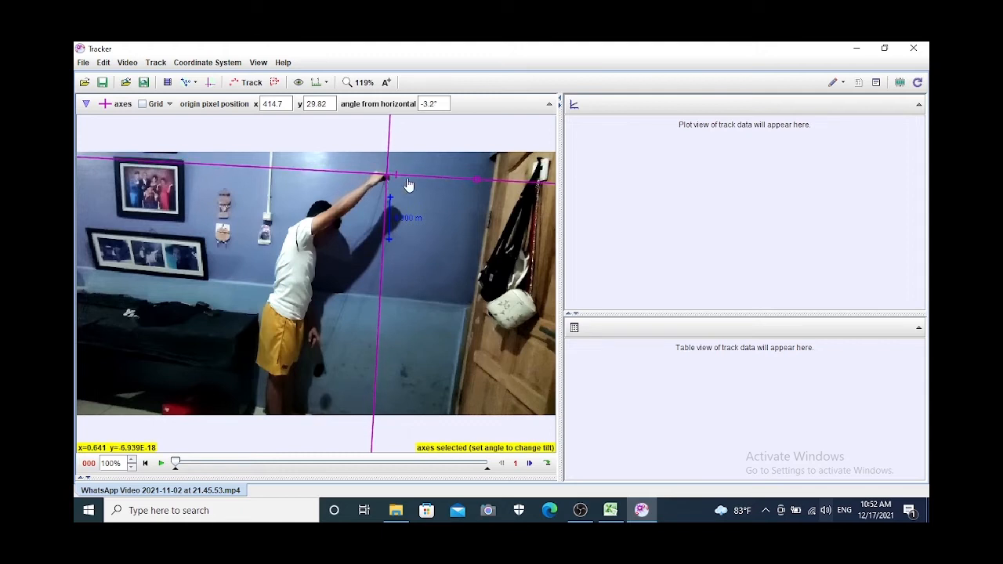
drag(387, 178, 390, 179)
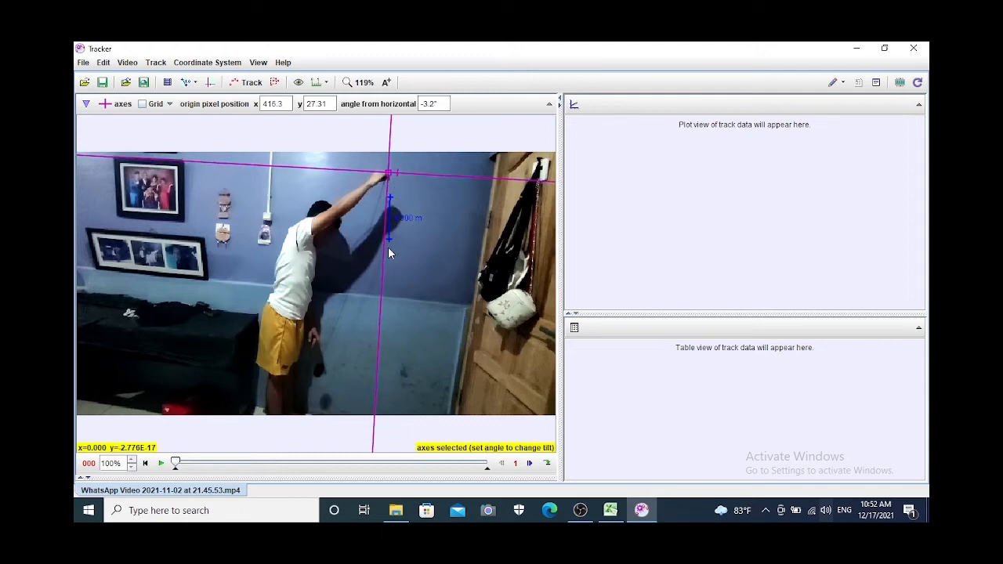
Create a point mass track, mark the pendulum bob as the autotracker template in frame 0 and start the automatic search
click(245, 81)
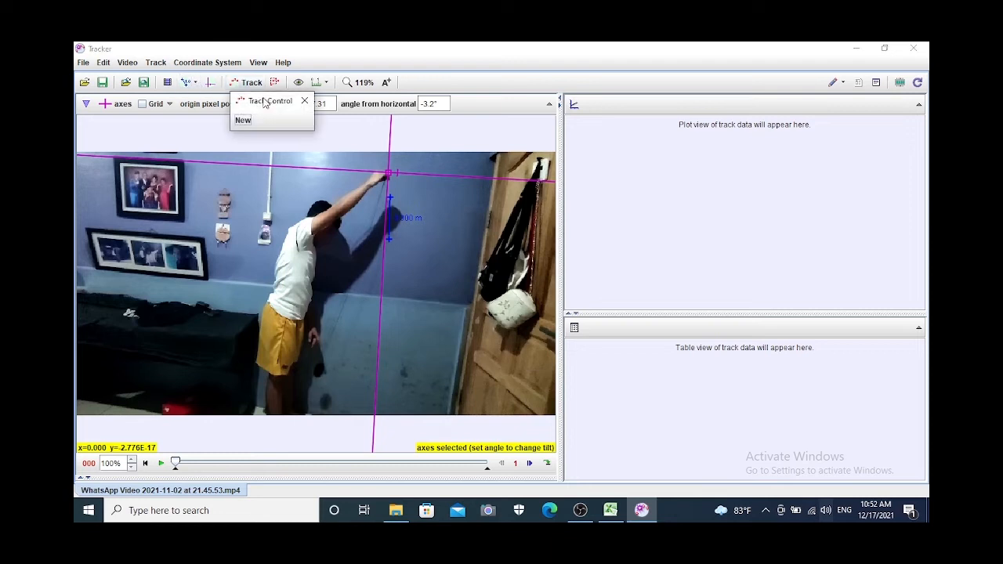
click(243, 121)
click(270, 137)
key(shift)
ctrl+shift+click(319, 373)
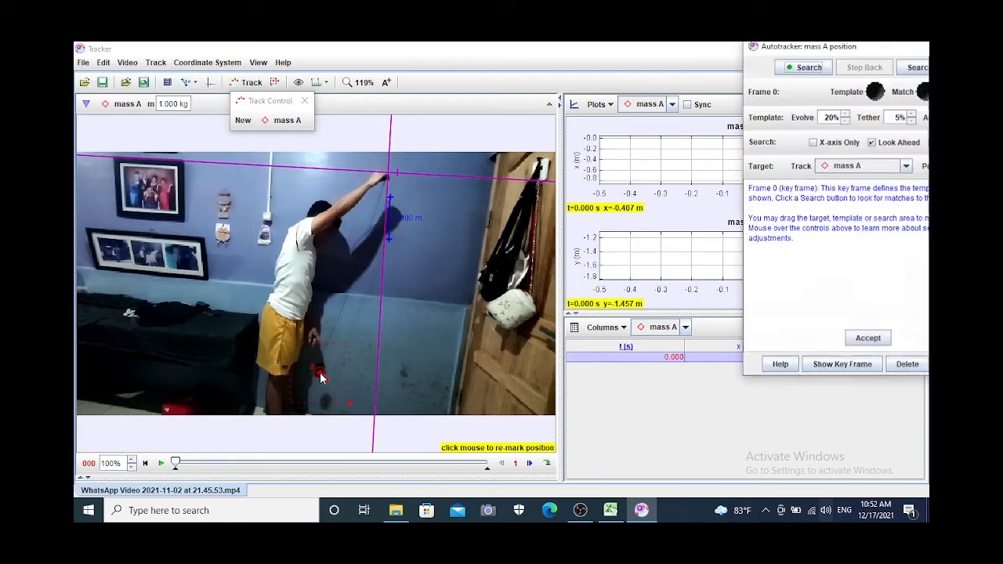
click(803, 68)
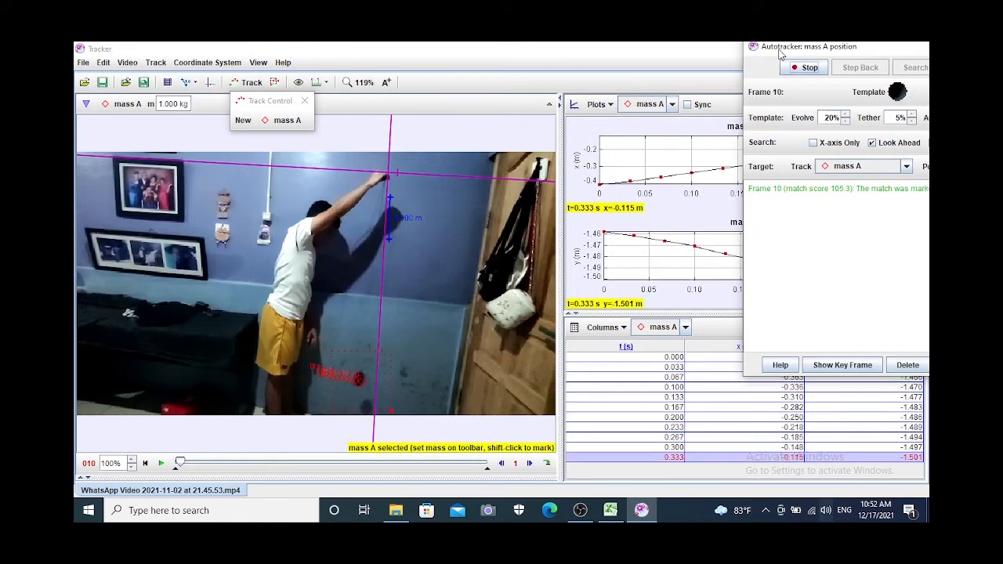
Let the autotracker search run to the last frame, keeping its window clear of the plots and video, and close it
drag(583, 73, 88, 59)
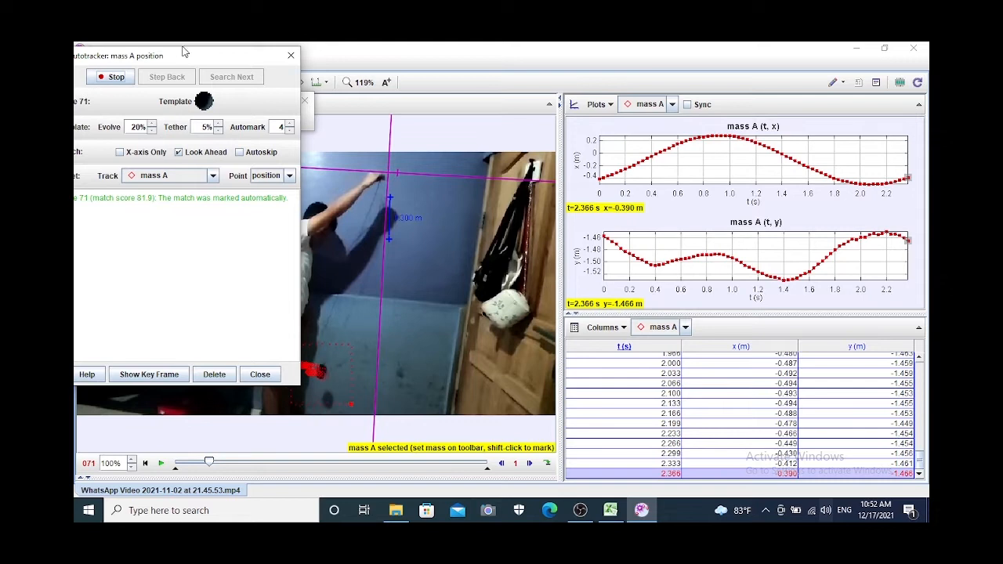
drag(183, 53, 719, 320)
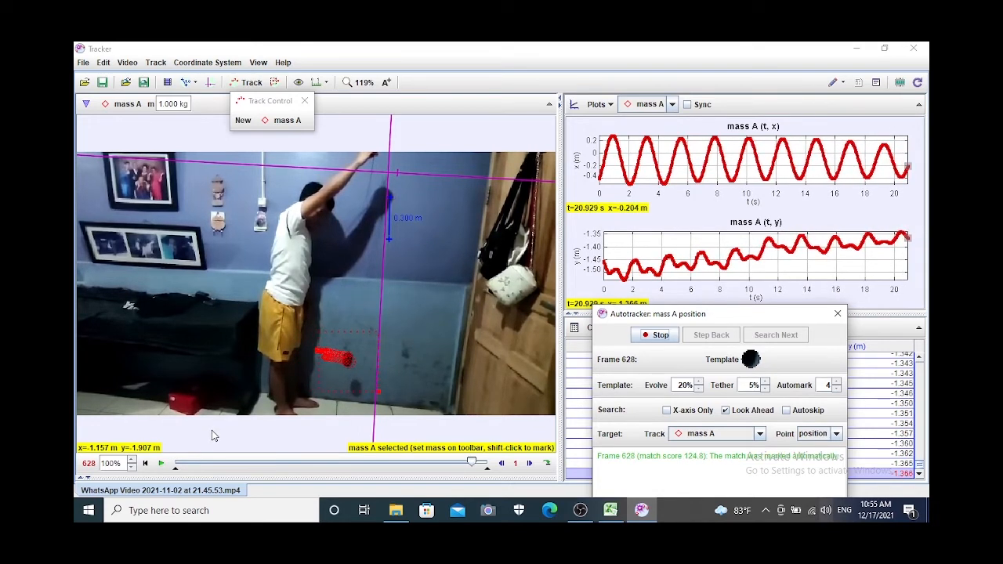
right_click(550, 331)
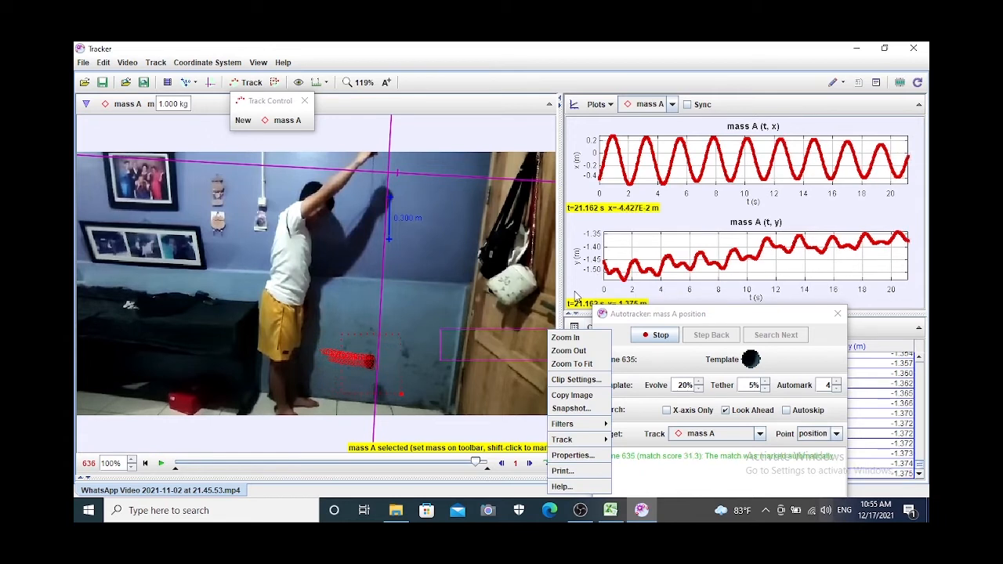
click(575, 301)
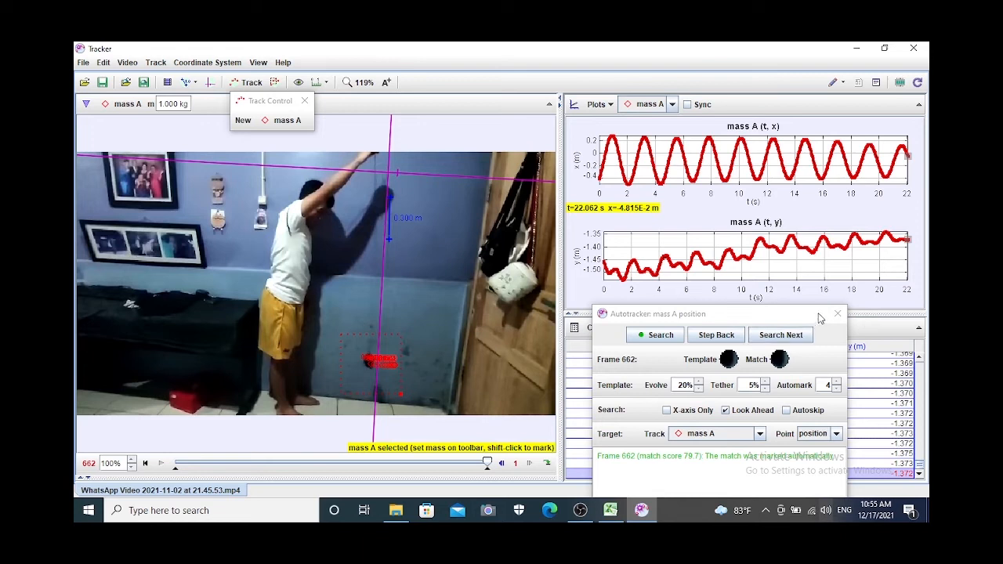
drag(816, 319, 784, 218)
click(807, 210)
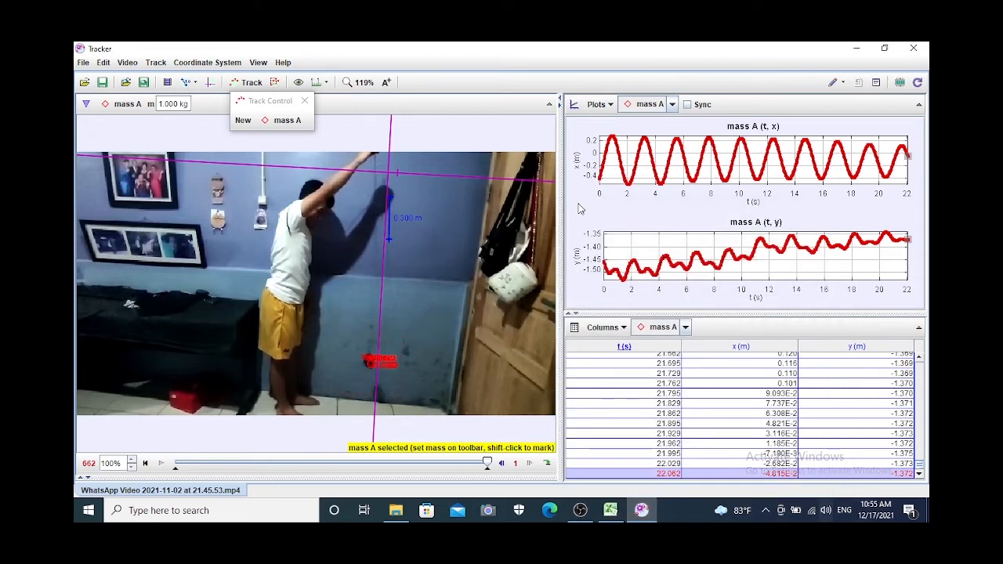
Plot the velocity x-component and the kinetic energy in turn on the vertical axis of mass A's second plot
click(575, 259)
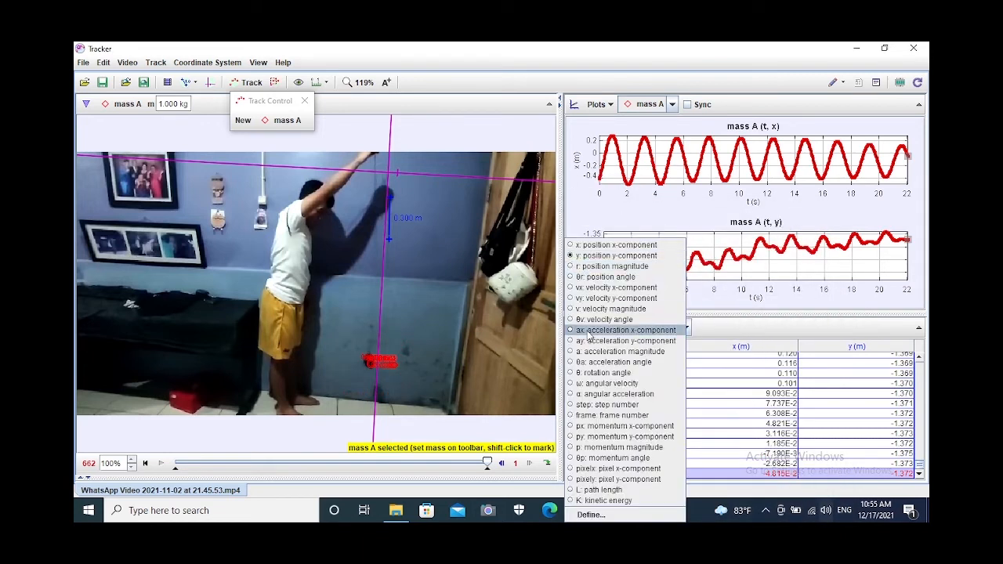
click(597, 288)
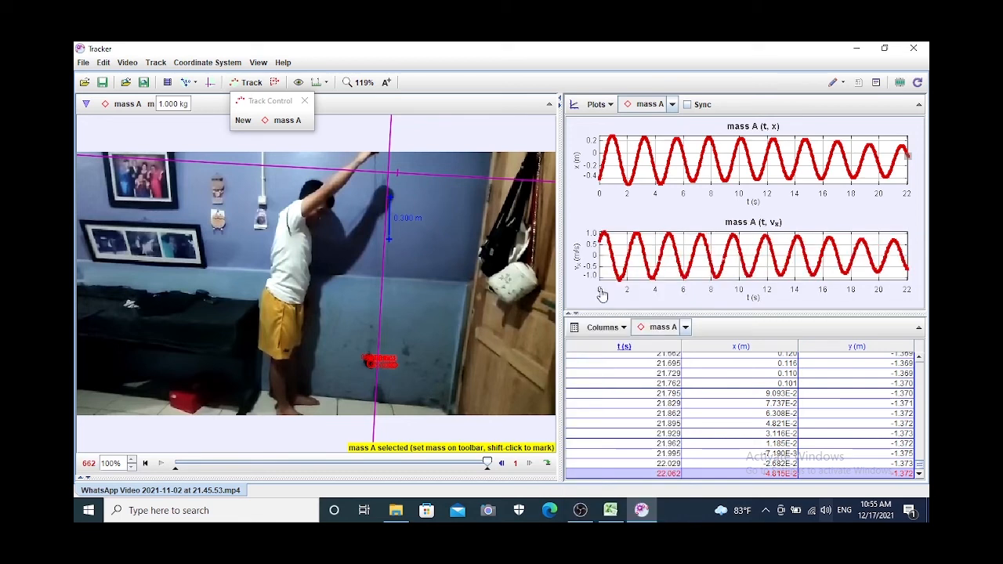
click(577, 271)
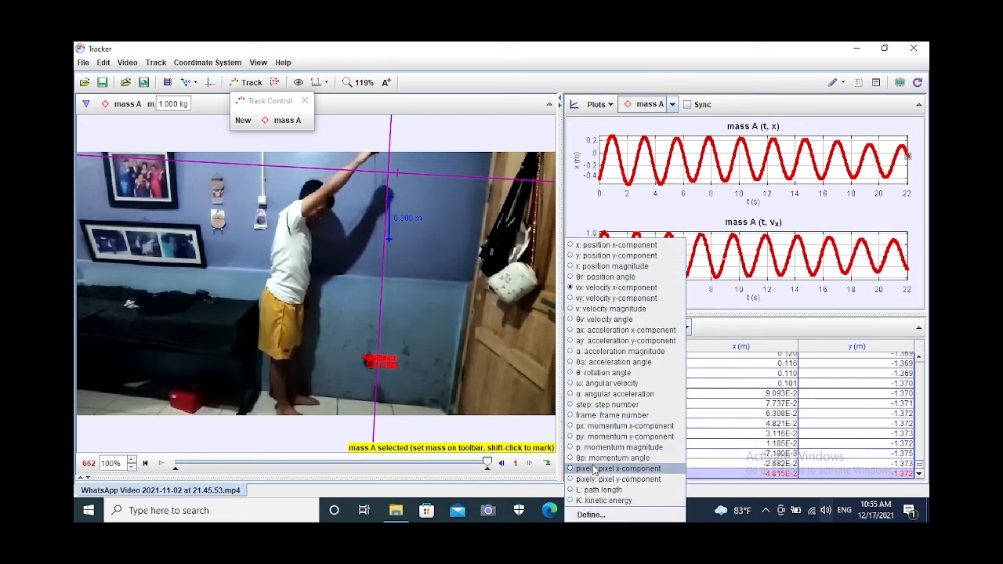
click(601, 501)
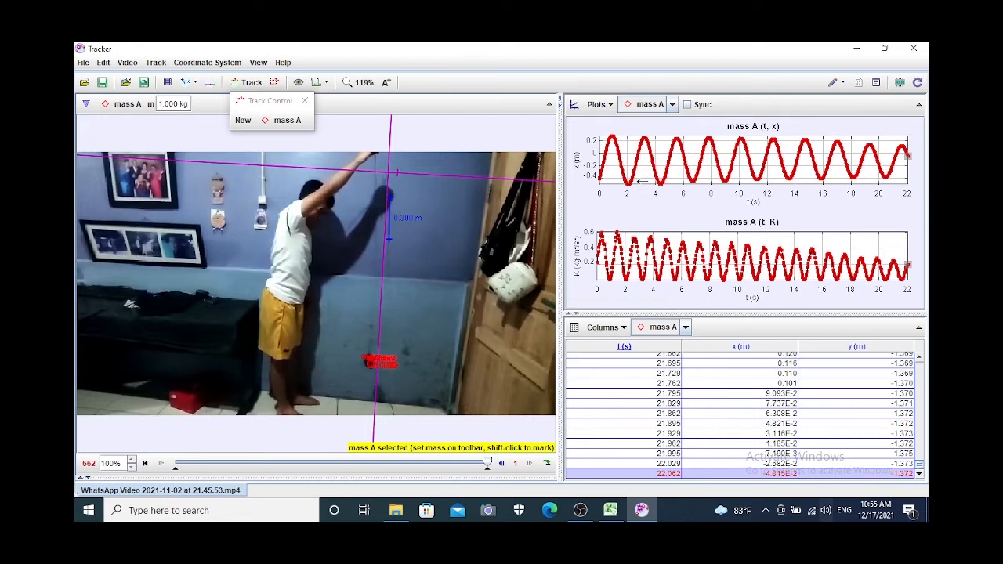
Set the vertical variable of mass A's second plot to angular velocity ω
right_click(571, 260)
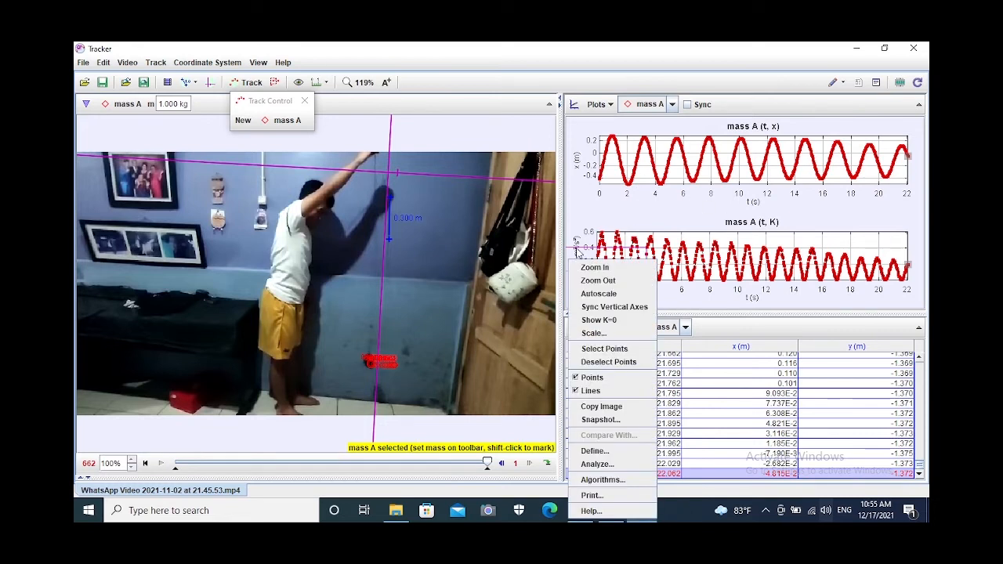
click(577, 261)
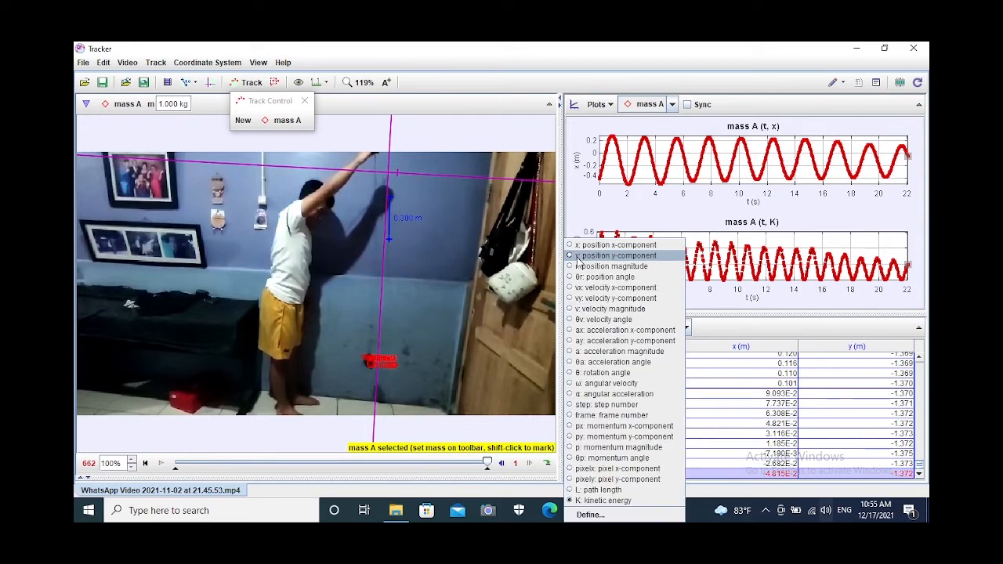
click(619, 384)
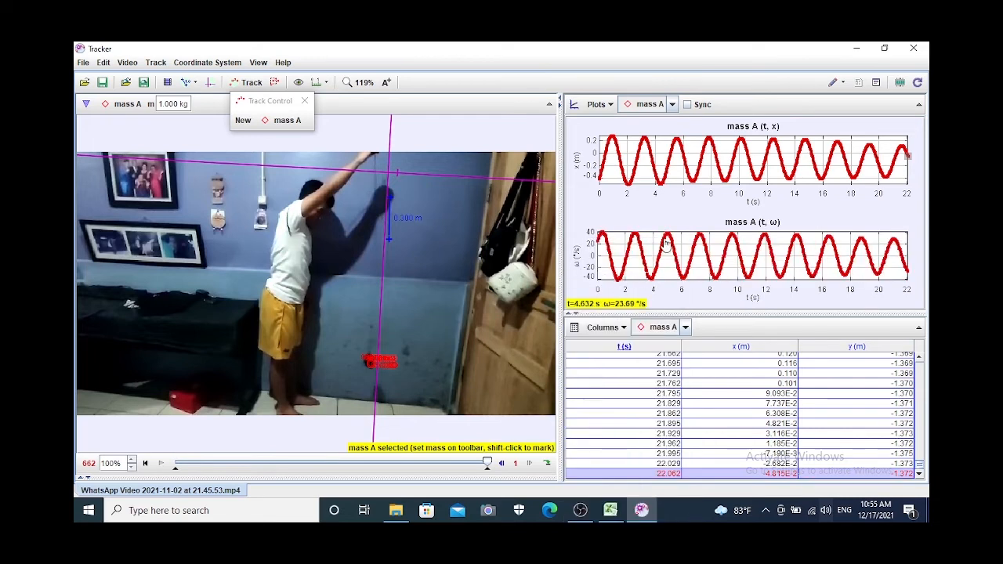
Keep the x position component in the first plot and open that plot for analysis in the Data Tool
click(579, 166)
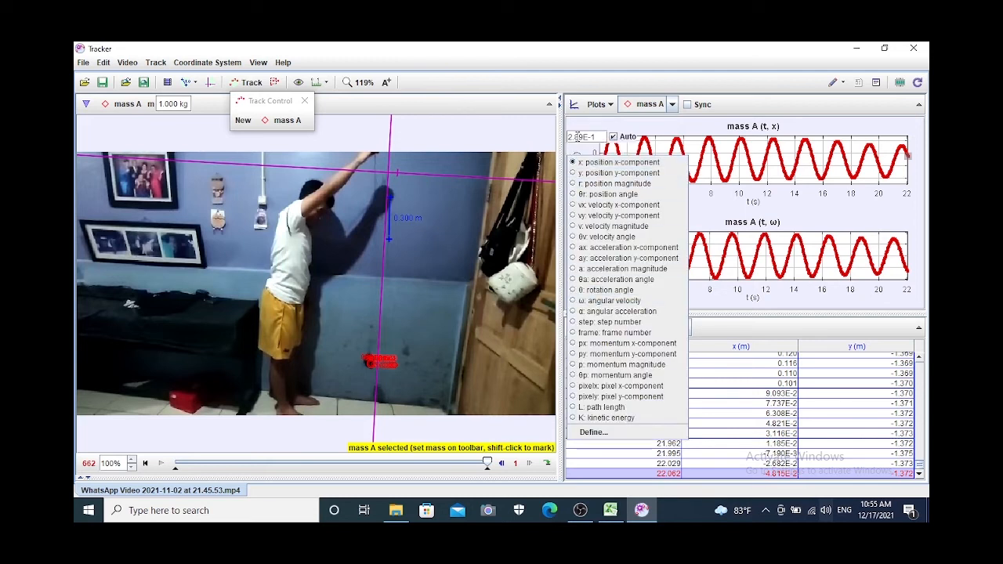
click(680, 127)
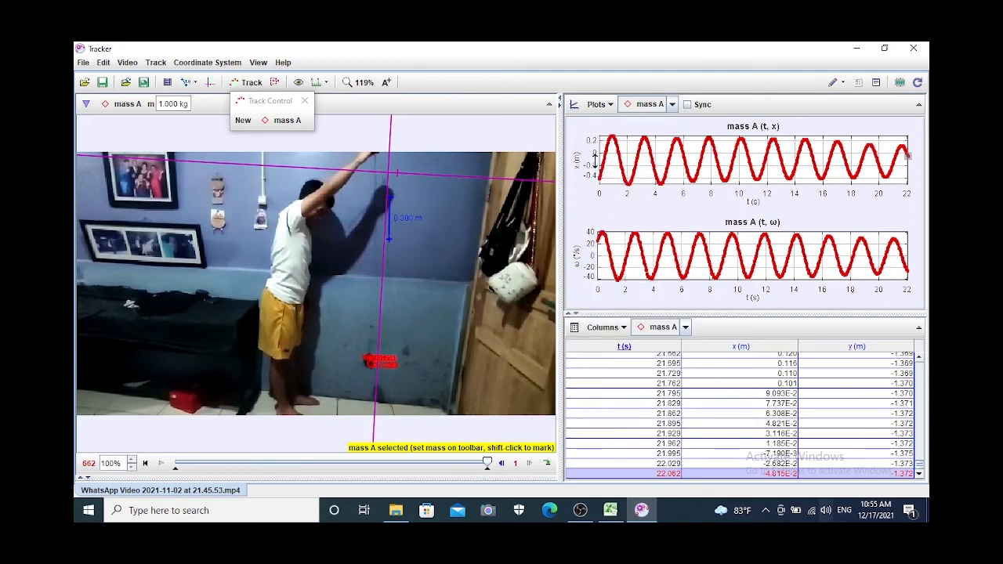
right_click(596, 160)
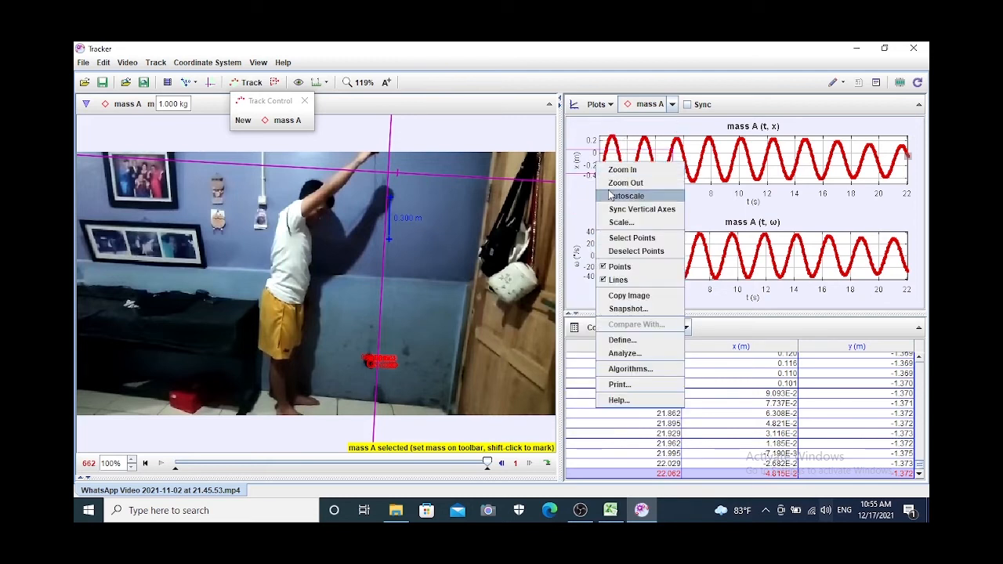
click(633, 361)
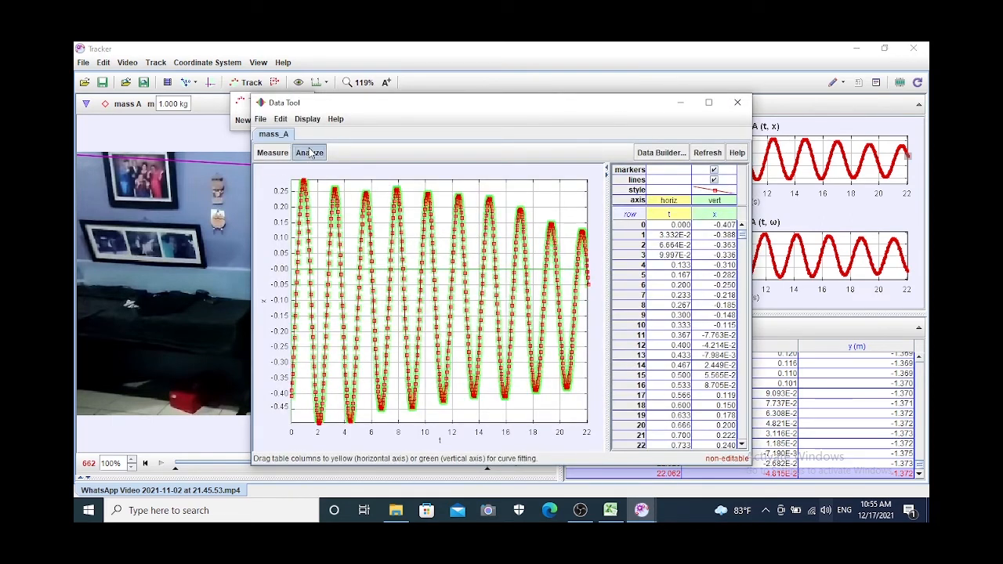
Fit a Sinusoid curve to the x versus t data of mass A
click(312, 154)
mouse_move(322, 176)
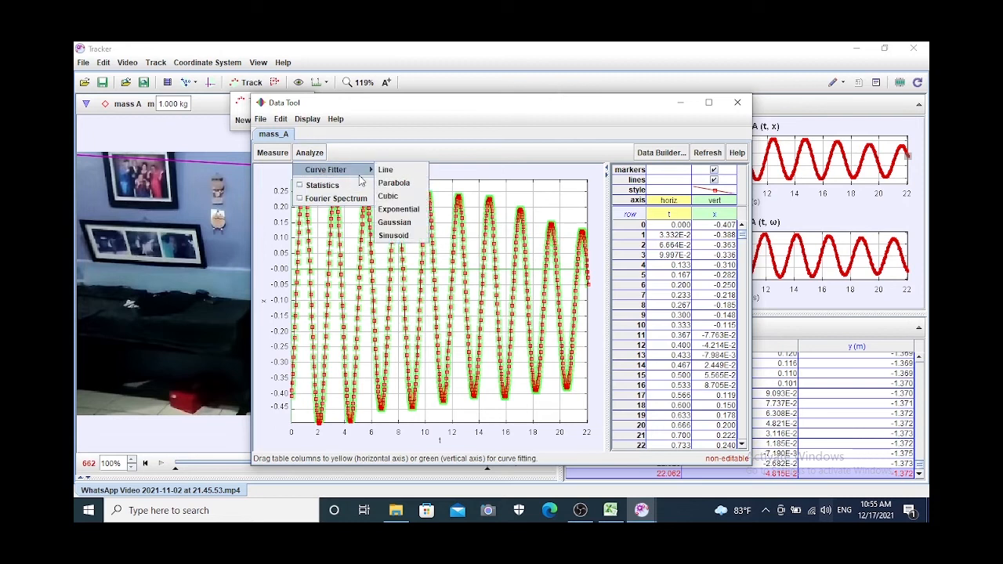
mouse_move(367, 169)
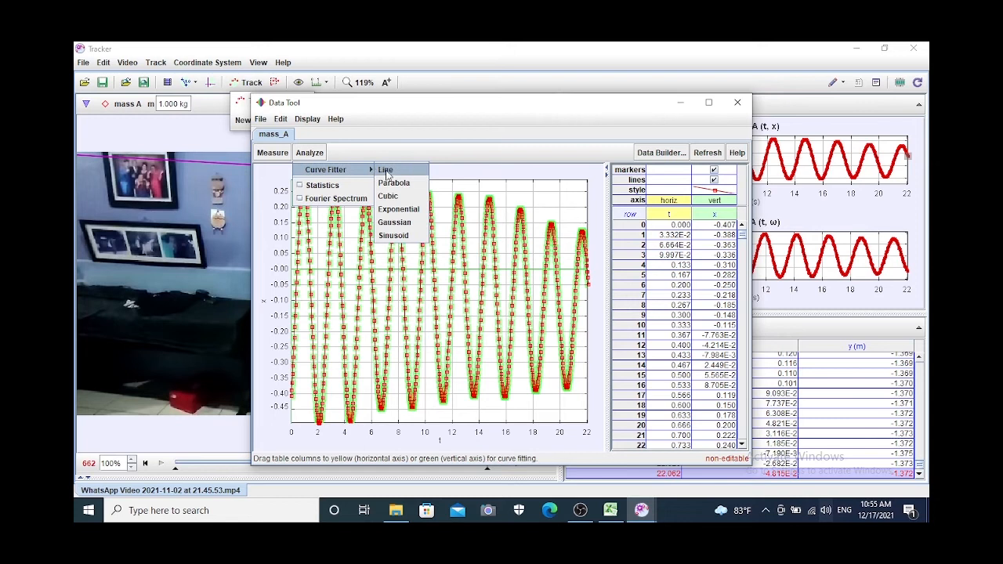
click(396, 237)
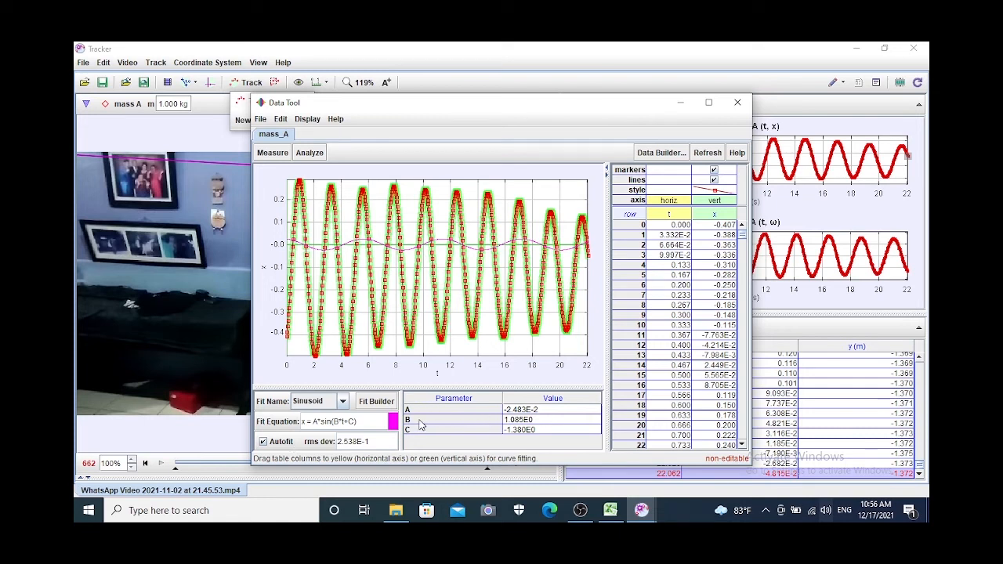
Adjust the sinusoid fit's amplitude parameter A manually in 10% steps to -2.979E-1
click(527, 411)
click(585, 412)
click(582, 413)
click(581, 414)
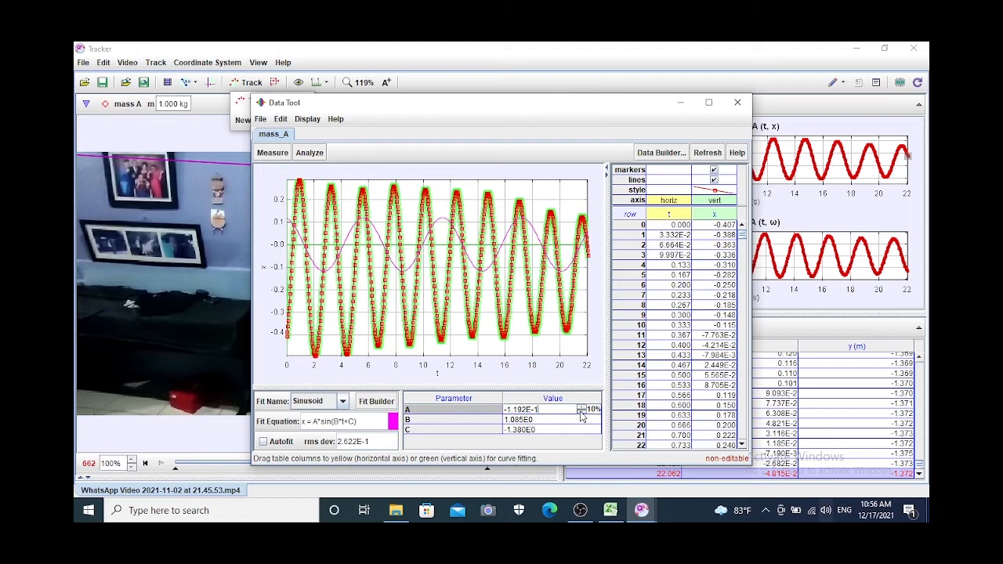
click(581, 414)
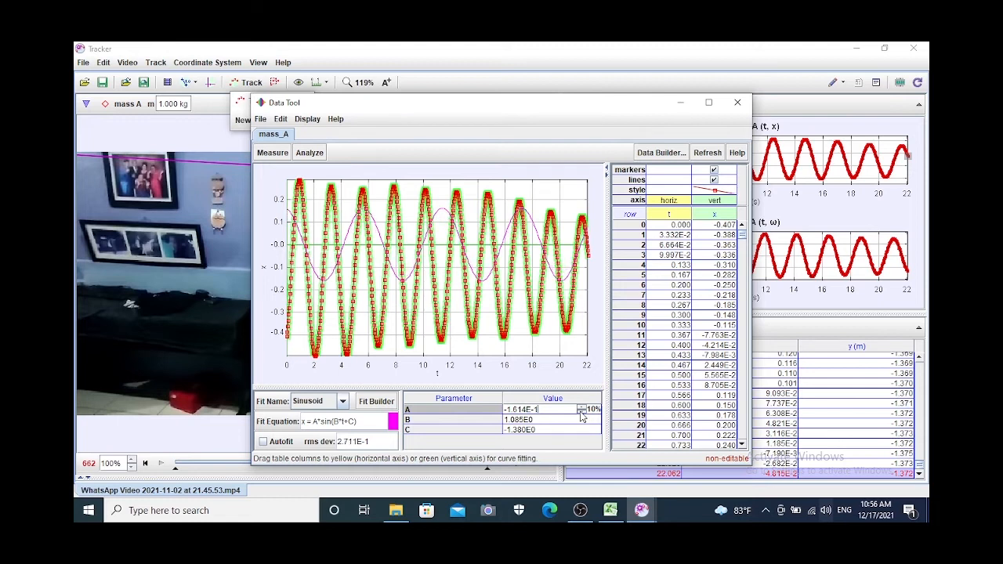
click(581, 414)
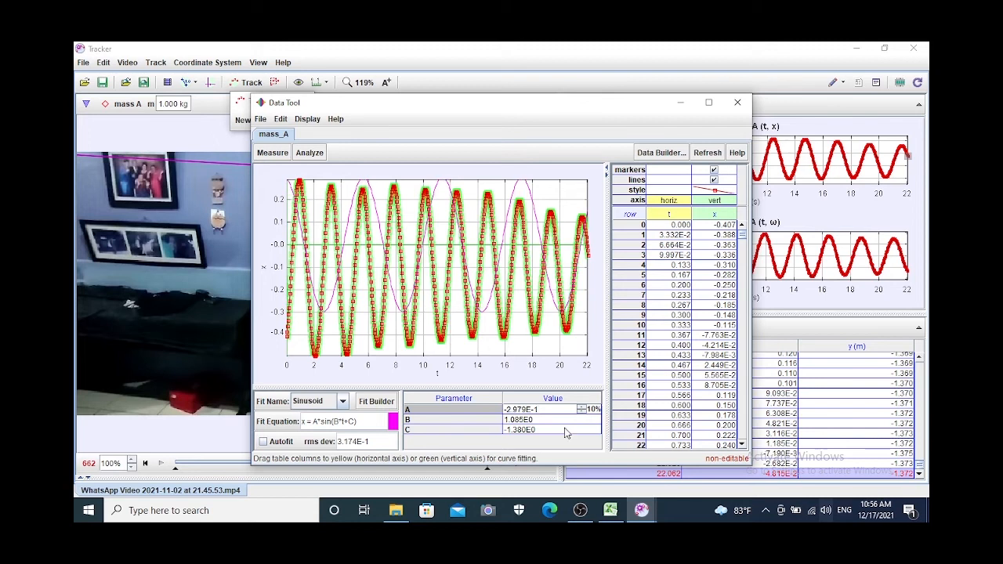
Raise the fit's parameter B in 10% steps to 2.387E0
click(570, 420)
click(581, 423)
click(581, 422)
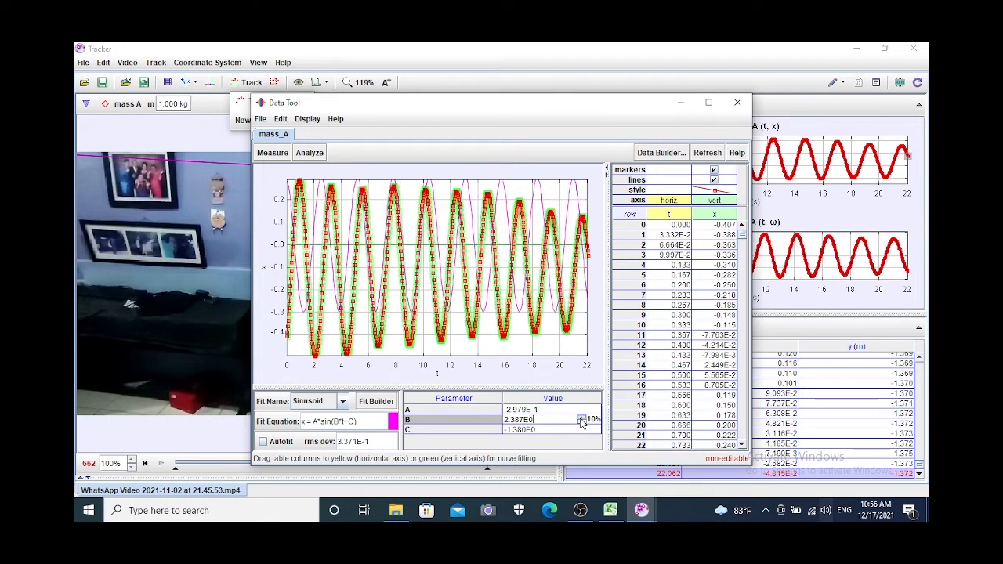
Adjust the fit's phase parameter C up and down in 10% steps, ending at 3.174E0
click(558, 431)
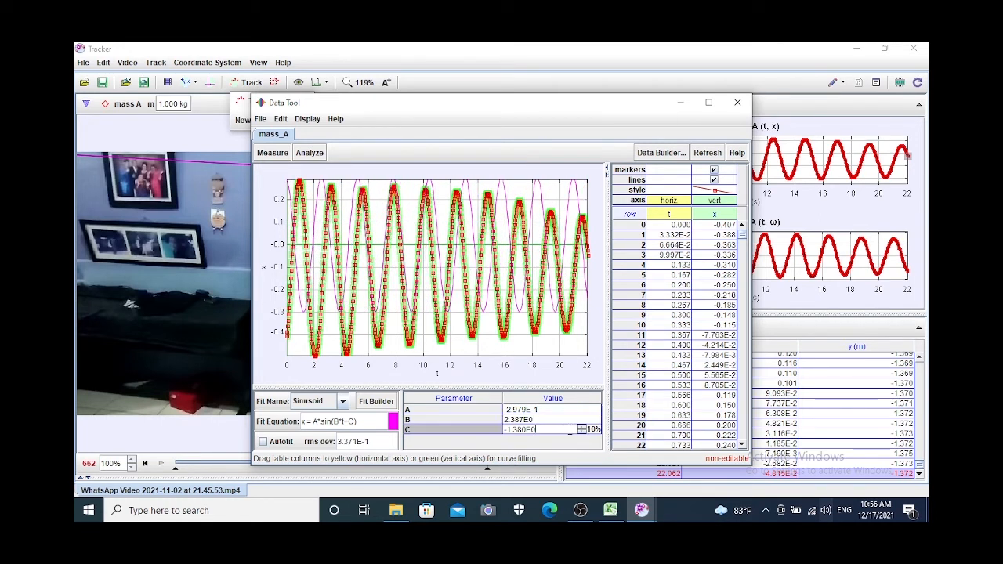
click(581, 430)
click(582, 434)
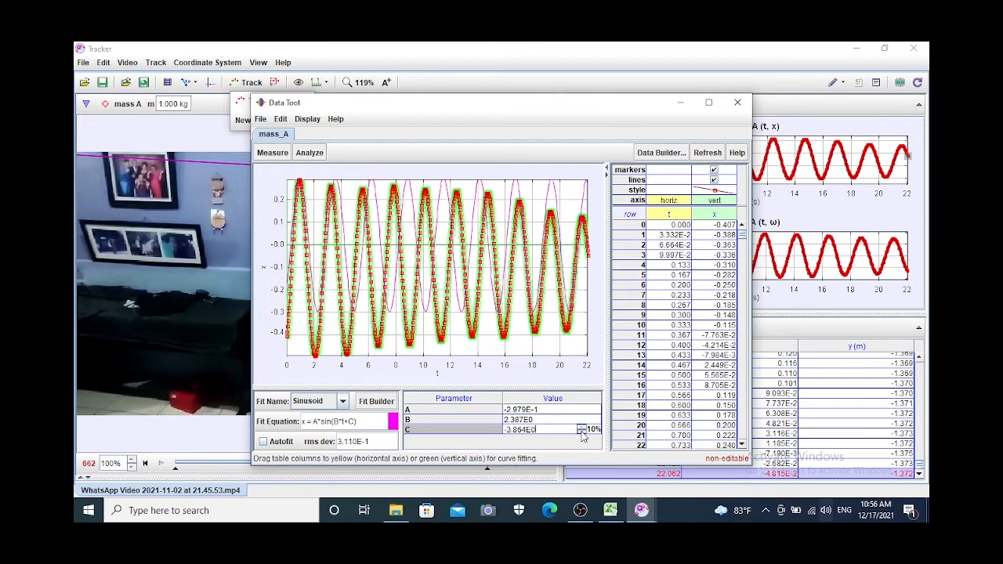
click(581, 428)
click(582, 433)
click(581, 429)
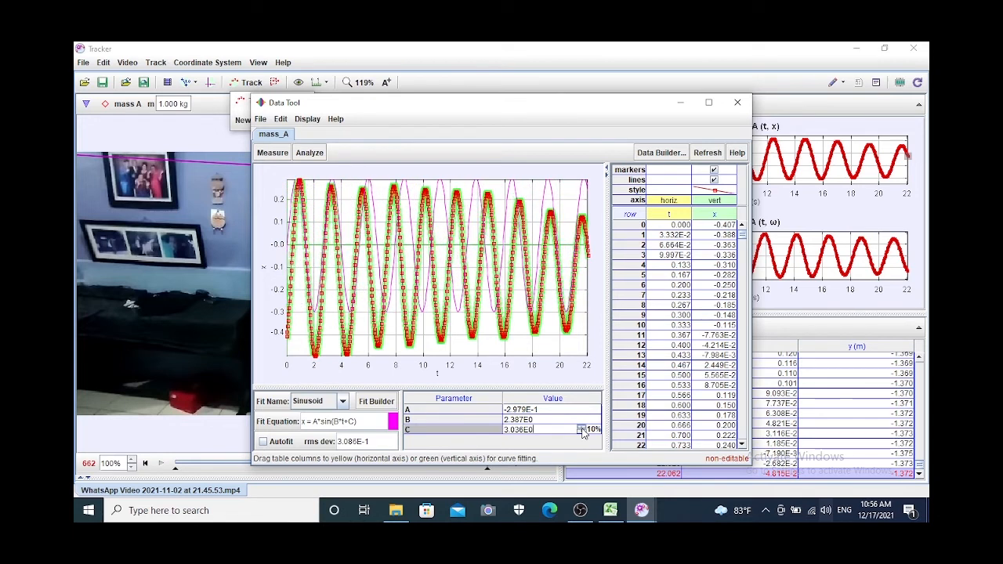
click(582, 430)
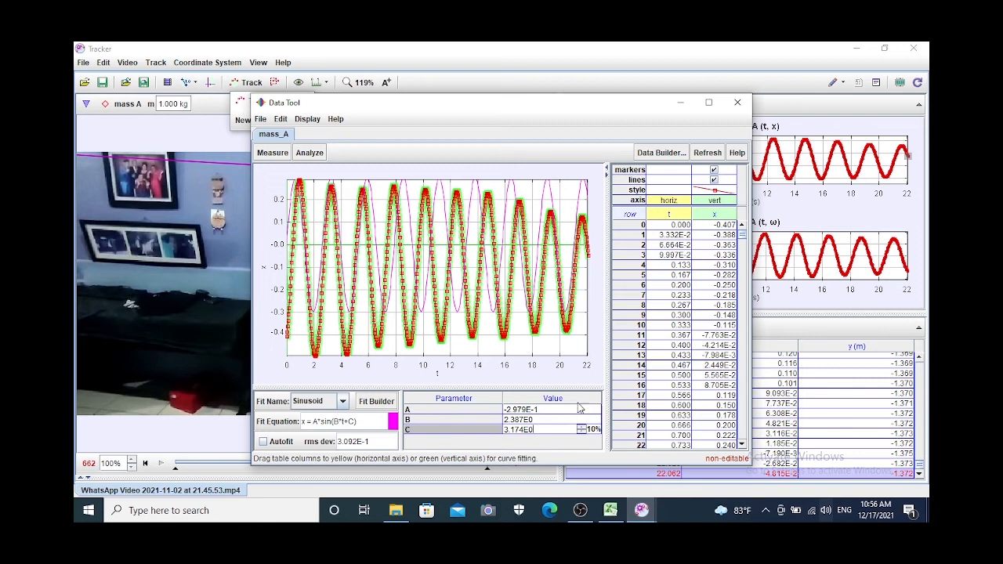
Readjust the fit's parameter B to 2.625E0 to bring the curve closer to the data
click(578, 419)
click(584, 423)
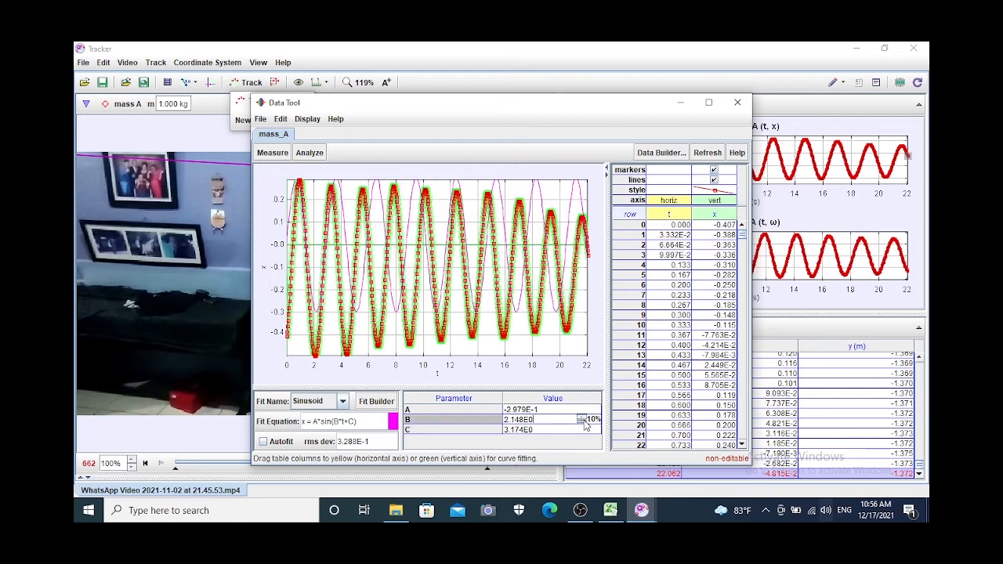
click(581, 417)
click(581, 417)
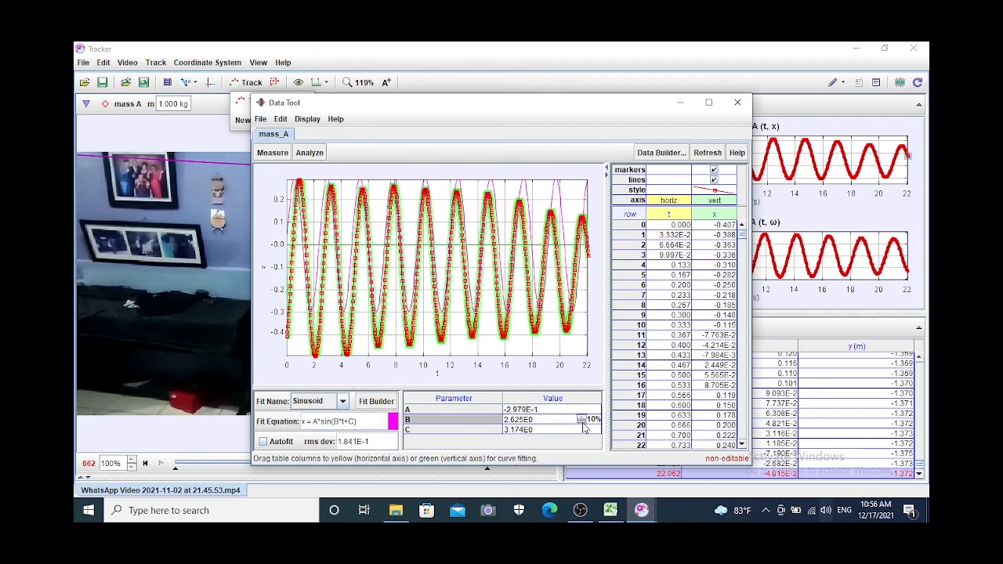
Lower the fit's phase parameter C to 2.539E0
click(565, 429)
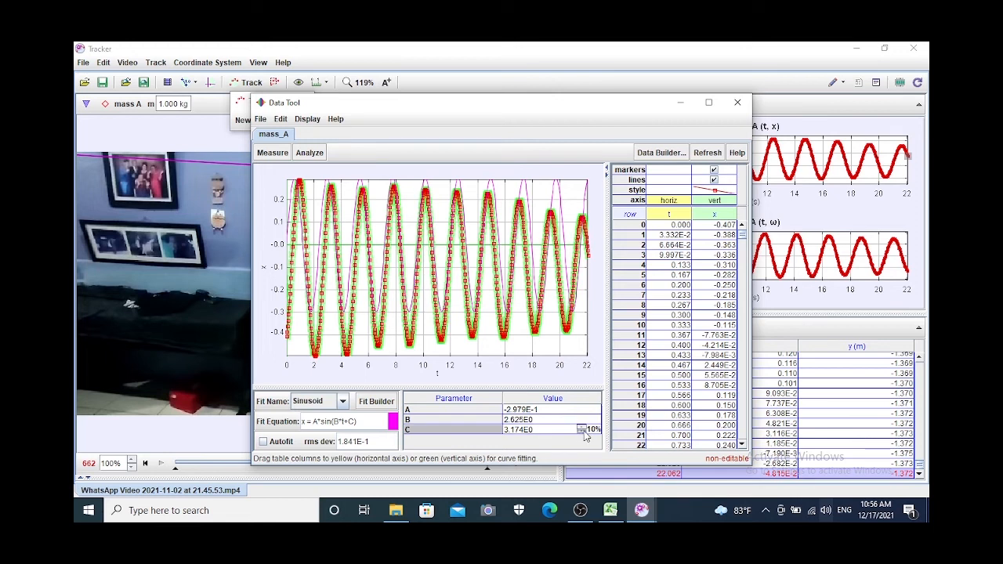
click(583, 433)
click(582, 433)
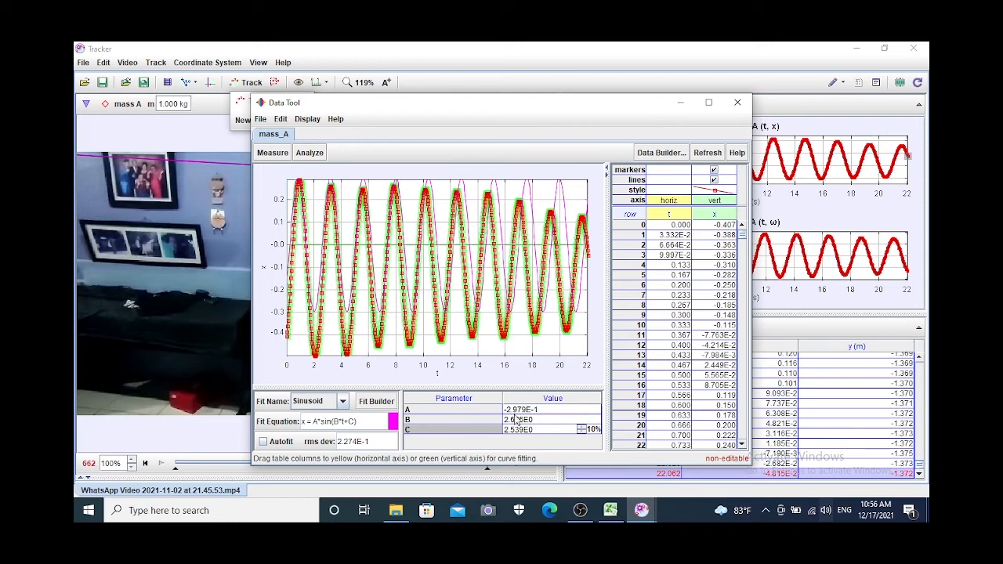
Switch to Excel, label cell B2 of Sheet2 as T and try to enter the formula =2Pi*(l/g)^0.5 in C2
mouse_move(611, 510)
click(616, 479)
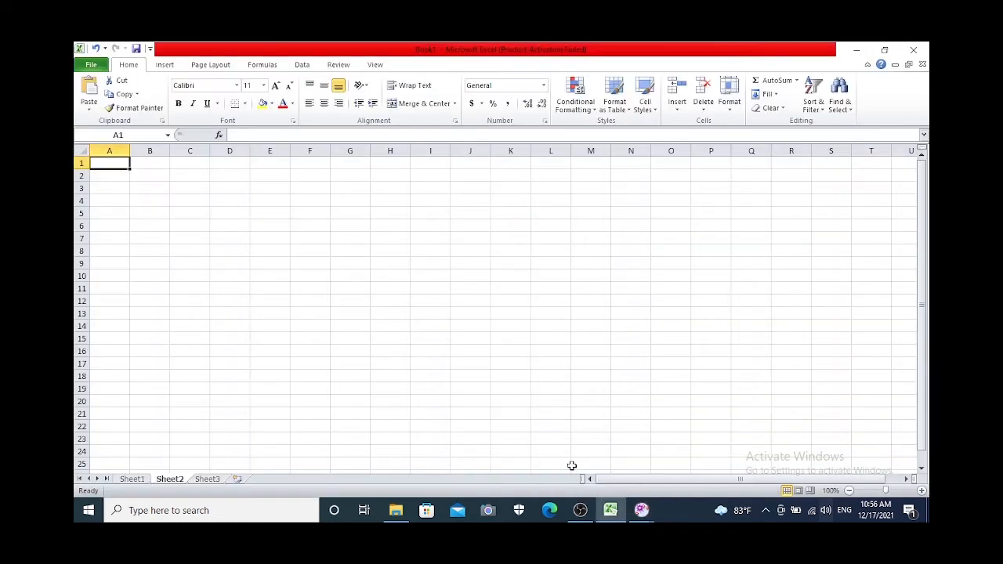
click(144, 180)
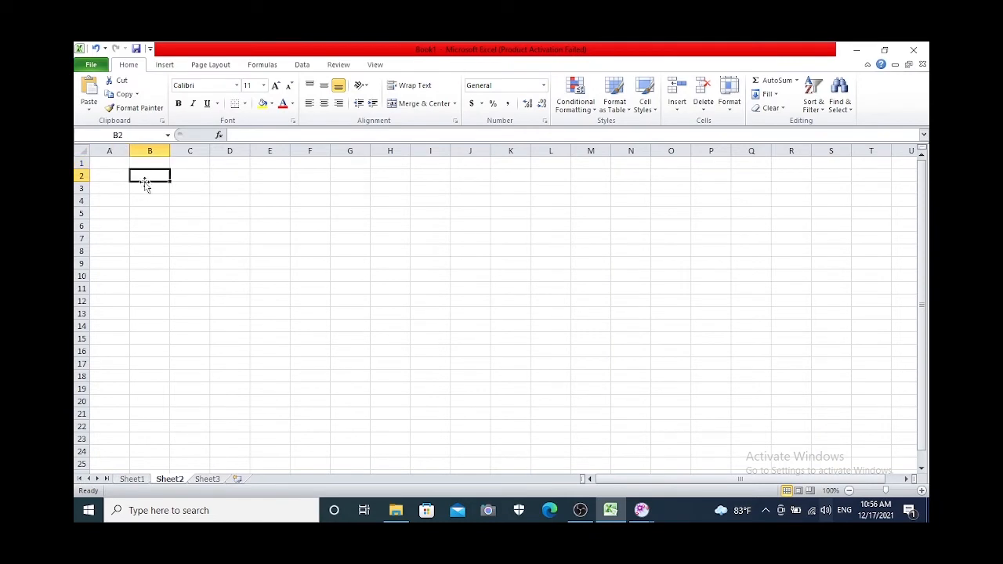
click(260, 137)
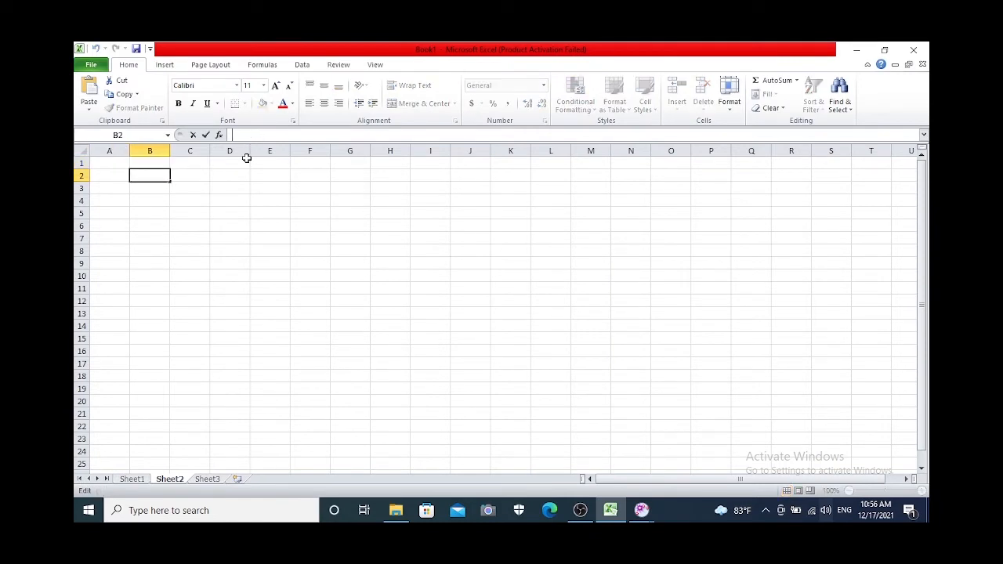
key(Tab)
text(=)
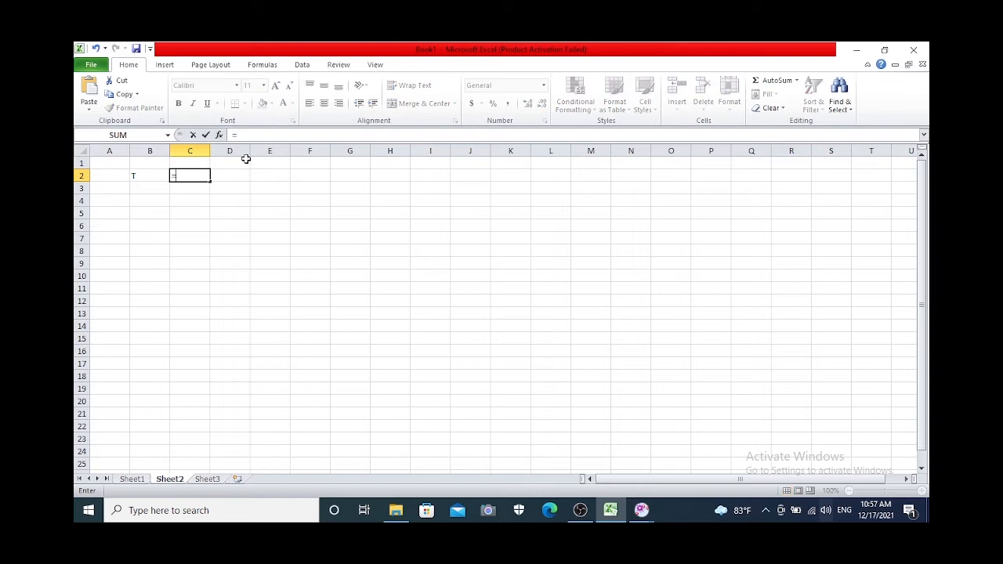
text(2Pi)
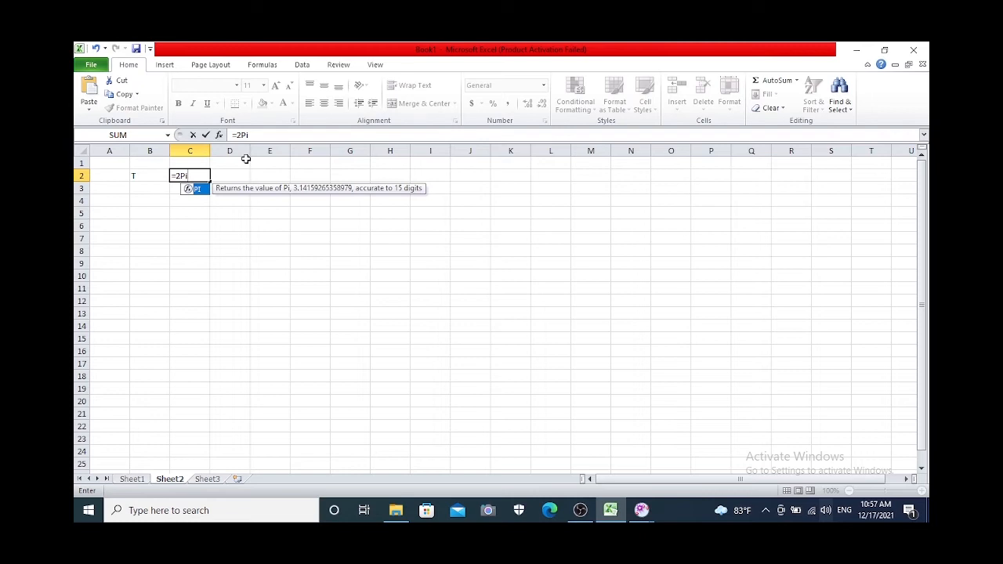
text(*)
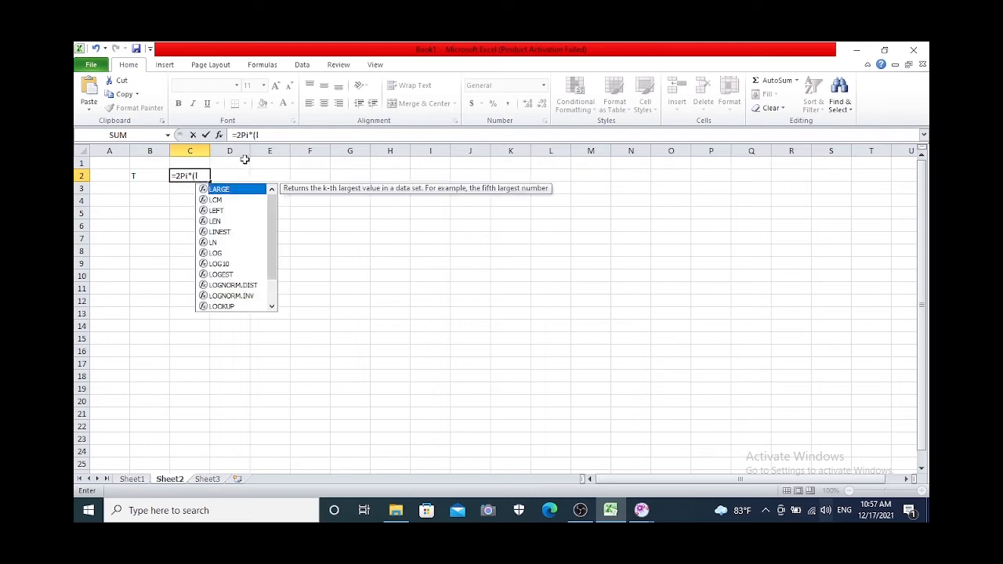
text((l/g)
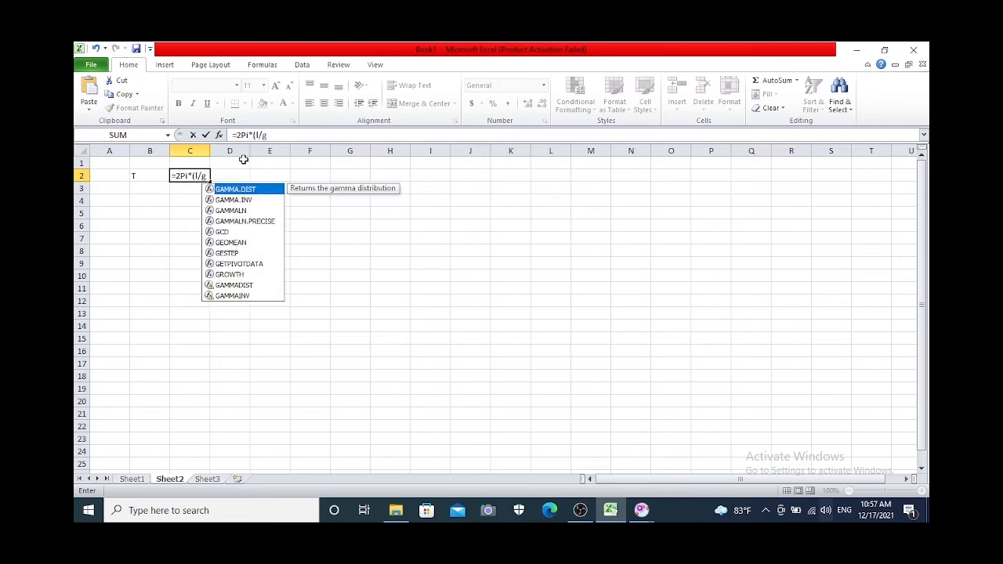
text()^0.5)
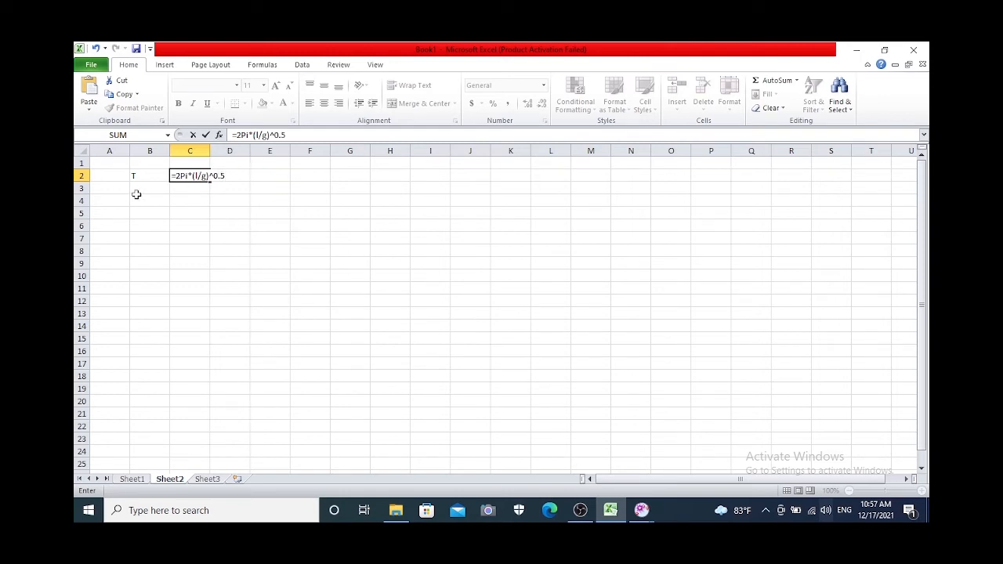
key(Return)
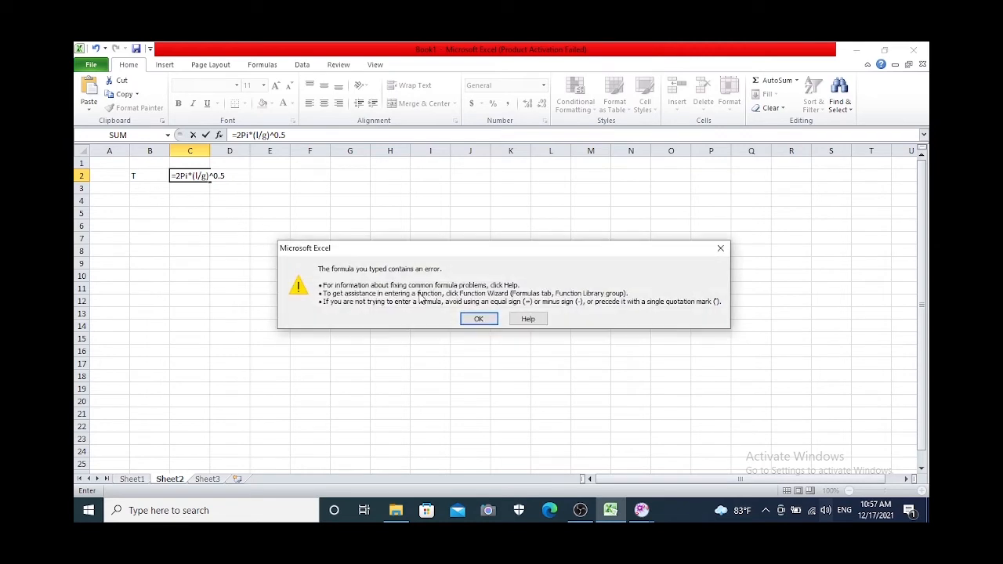
click(479, 319)
Turn the C2 entry into the text T=2Pi*(l/g)^0.5 and clear the label in B2
click(173, 175)
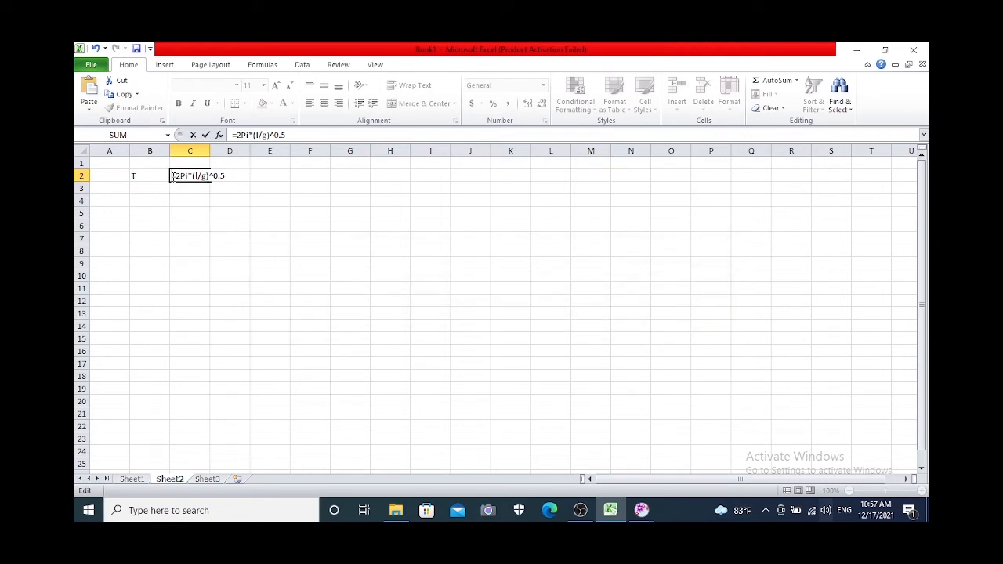
text(T)
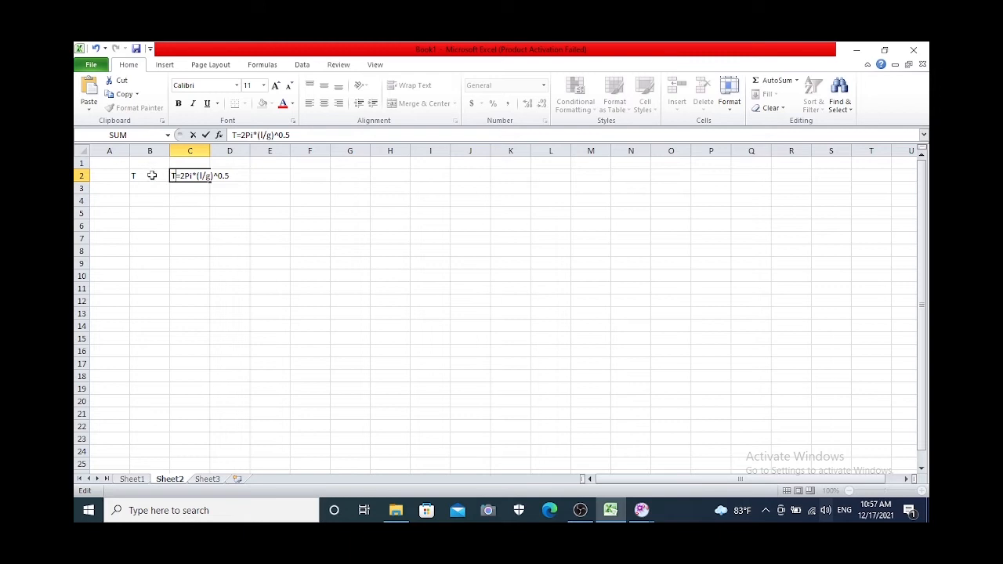
click(152, 175)
click(281, 134)
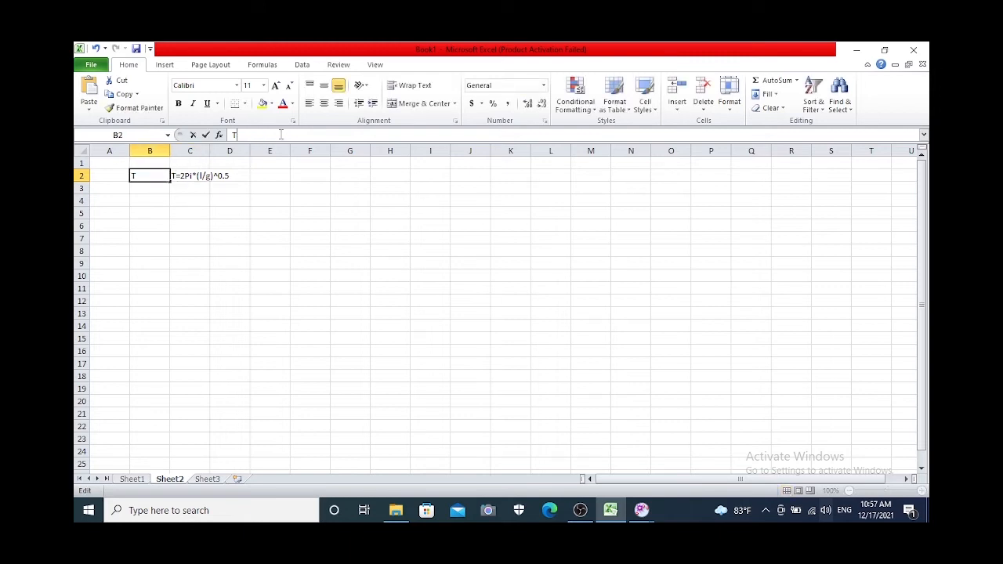
key(BackSpace)
click(157, 202)
Write the gravity formula as the text g=4Pi^2*l/t^2 in C4
click(179, 189)
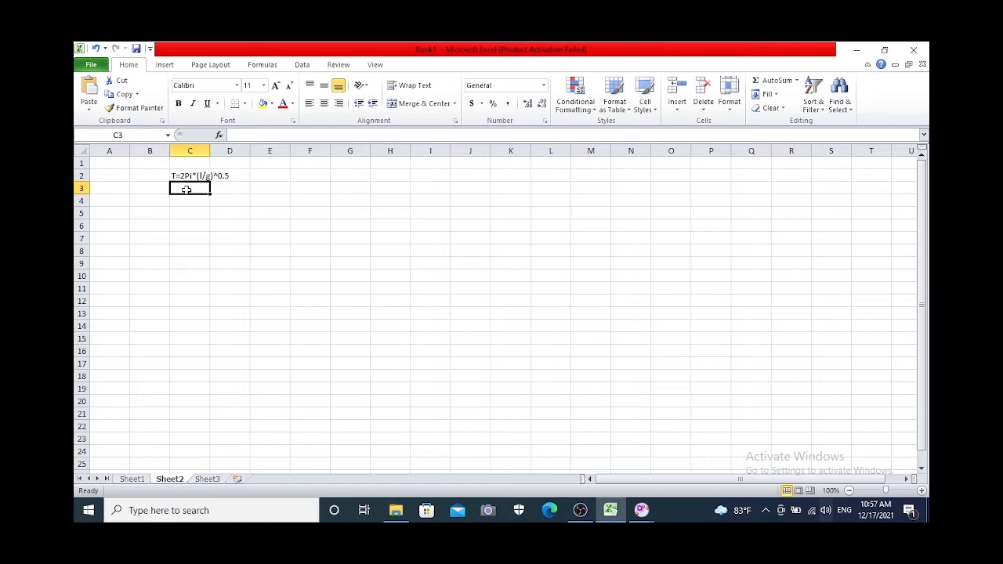
key(Return)
text(g=4Pi^2*l/t^2)
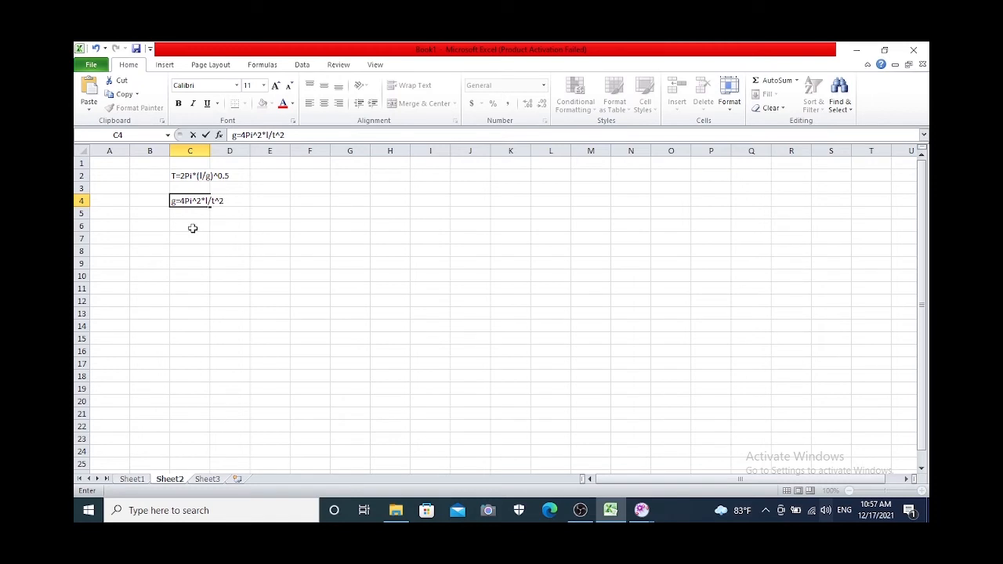
click(192, 228)
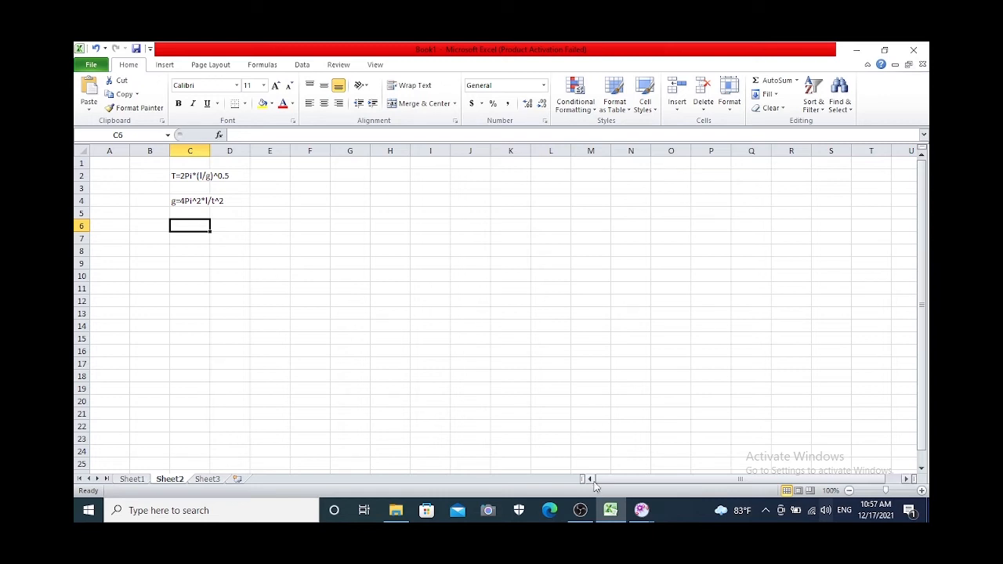
Check the fit's parameter B in Tracker's Data Tool, and in Excel label C6 as w with =2.625 in D6
mouse_move(641, 510)
mouse_move(630, 492)
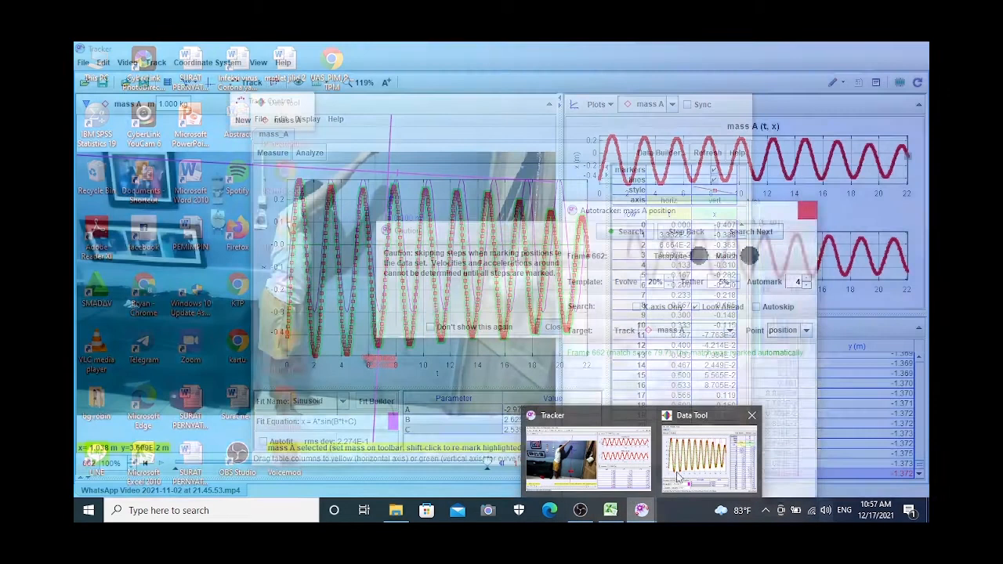
click(708, 461)
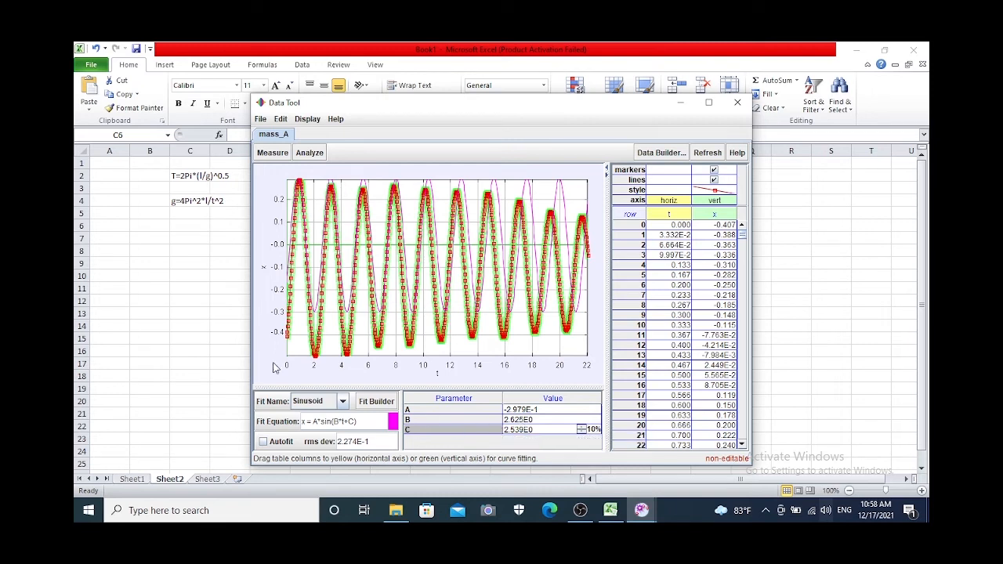
click(181, 226)
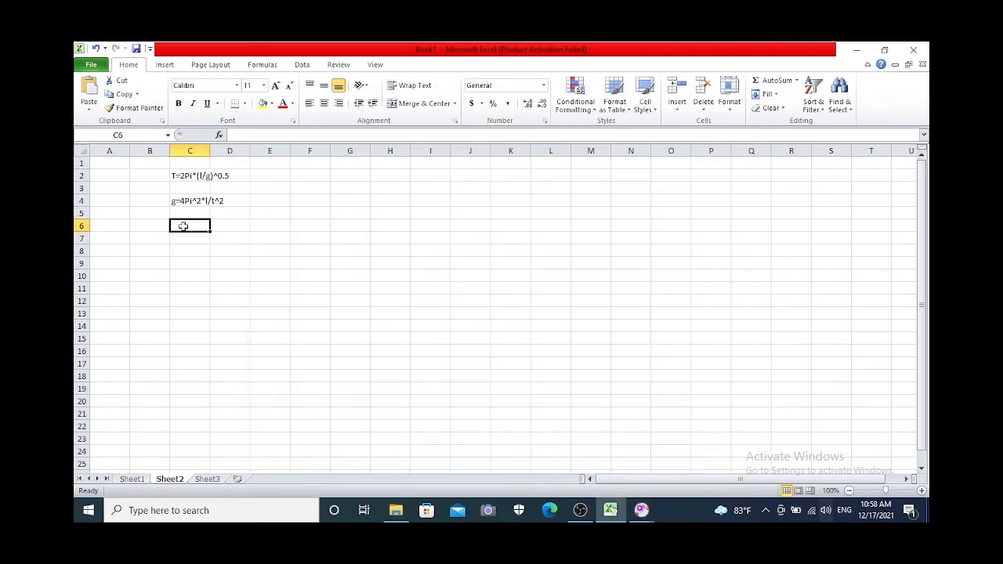
click(258, 135)
text(w)
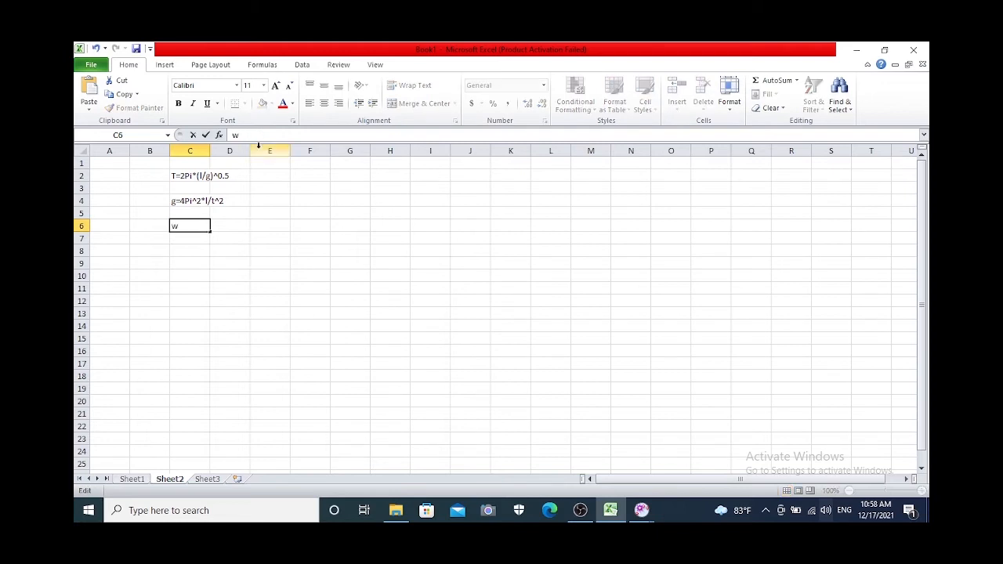
key(Tab)
text(=2.625)
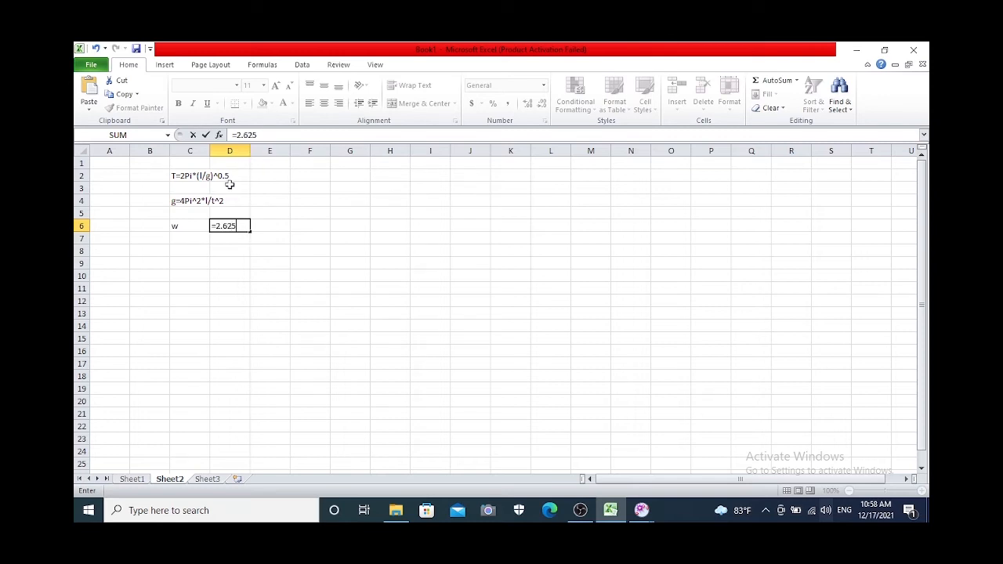
click(269, 226)
Write the angular frequency relation as the note 2=2pif in F6
click(311, 225)
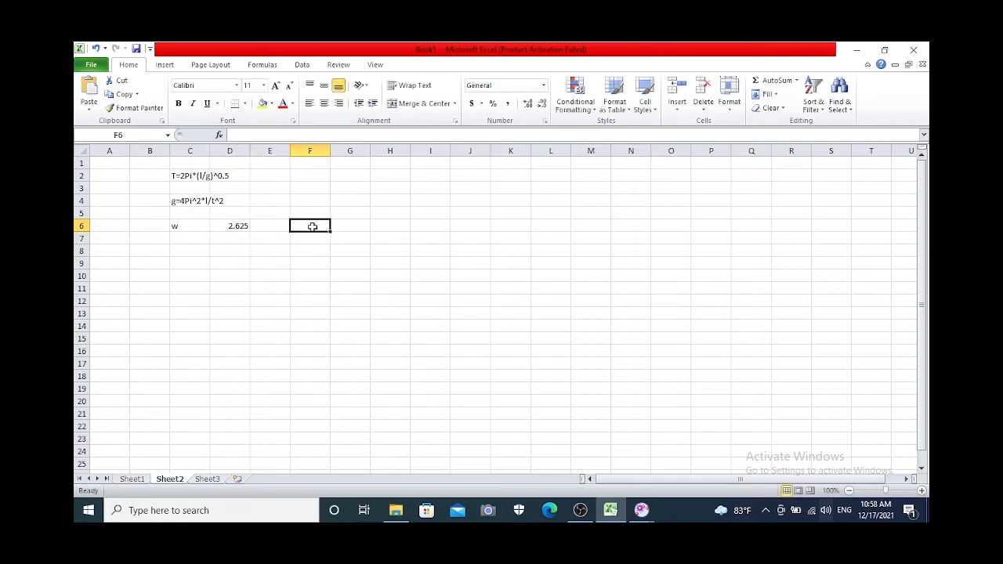
text(=)
key(BackSpace)
text(2=2pi)
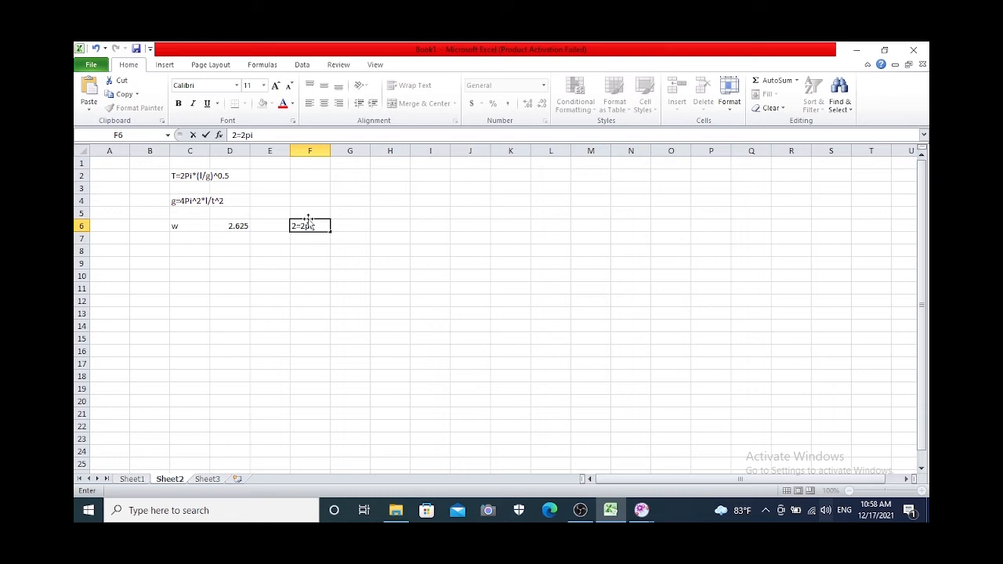
text(F)
key(BackSpace)
text(f)
Label C7 as f and calculate the frequency in D7 as D6/(2*3.14)
click(192, 242)
text(f)
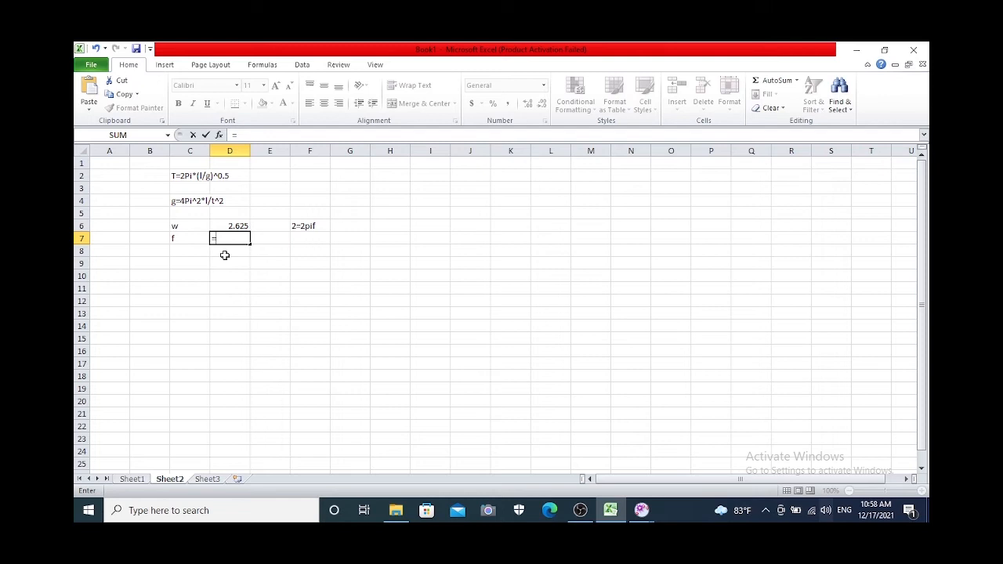
click(229, 226)
text(/)
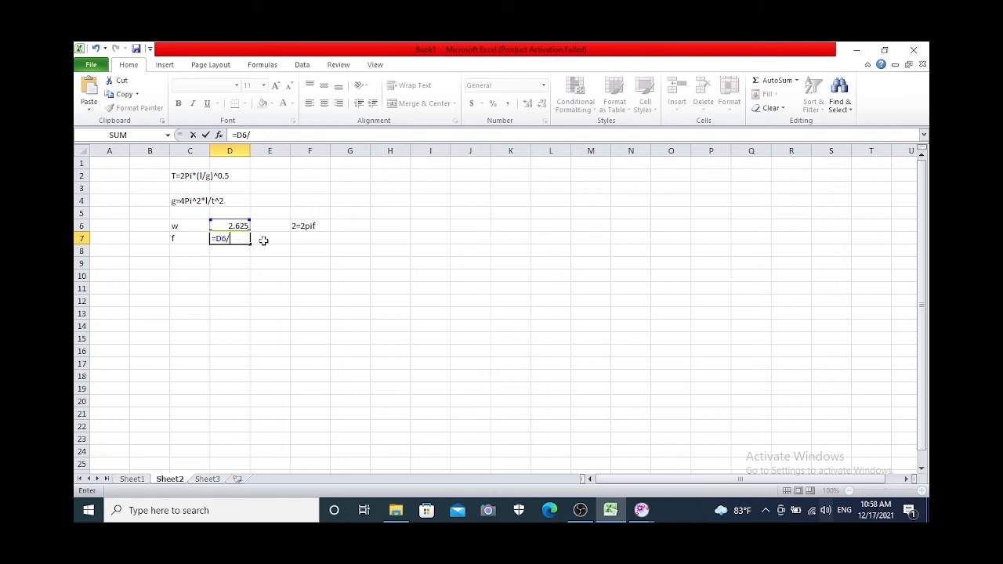
text((2*3.14)
key(Return)
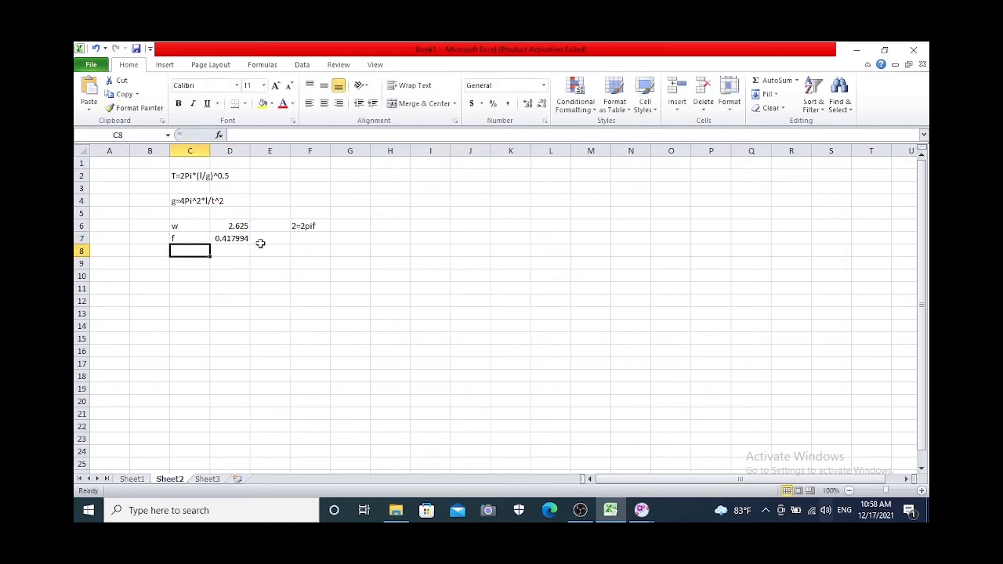
Label C8 as T and calculate the period in D8 as =1/D7
text(T)
key(Tab)
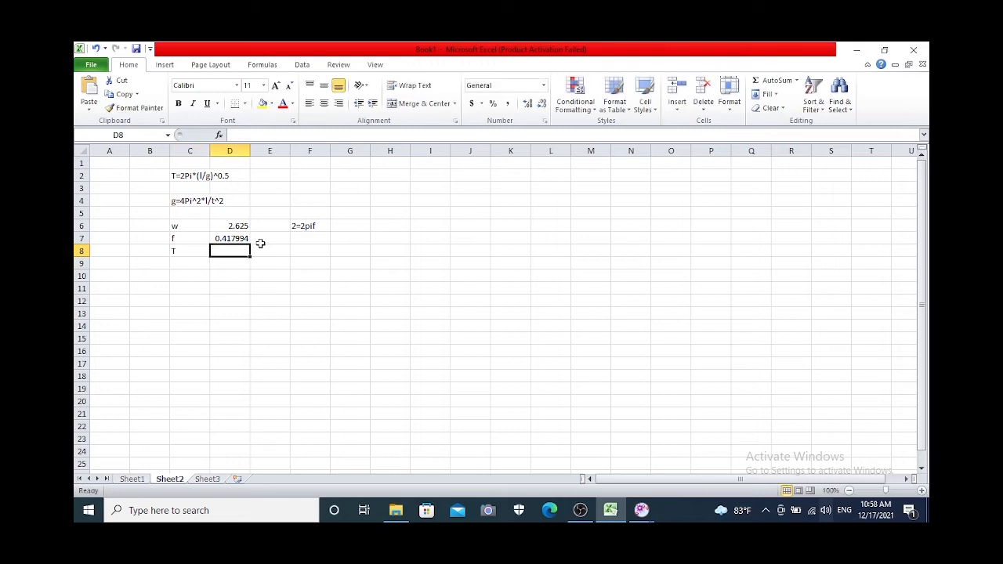
text(=)
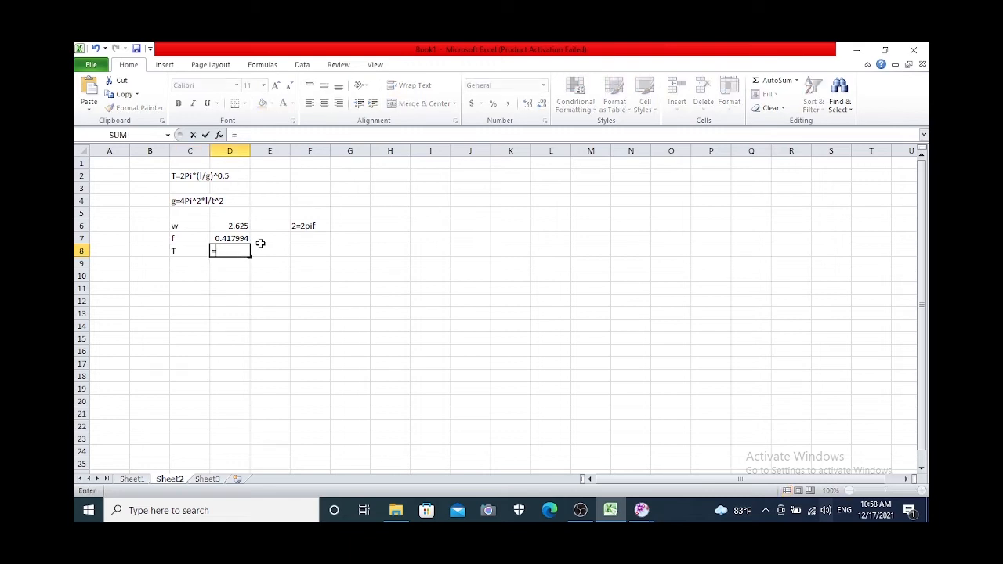
text(1/)
click(239, 237)
key(Return)
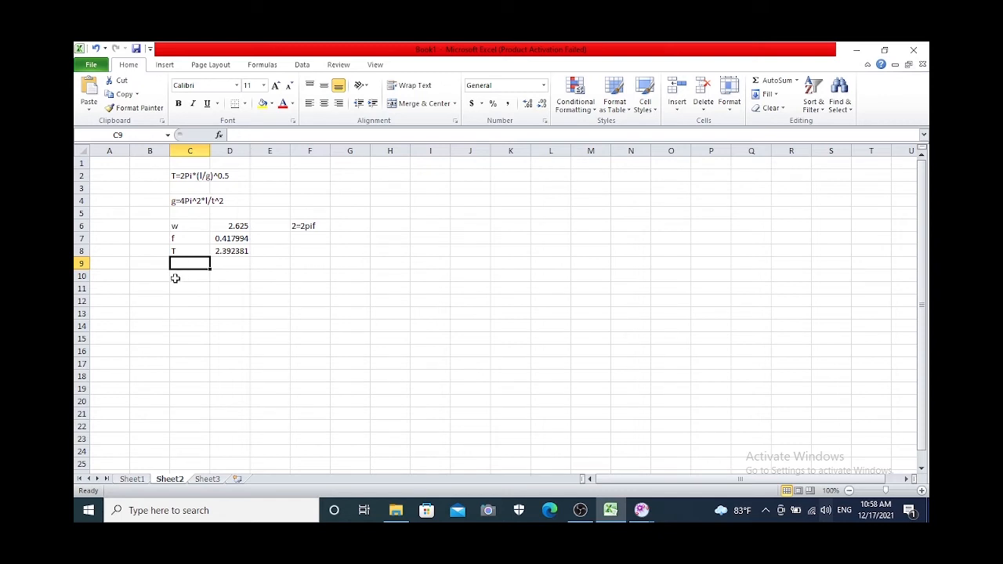
Label C11 as g= and calculate gravity in D11 with the formula =4*(3.14)^2*1/D8^2
click(177, 287)
text(g=)
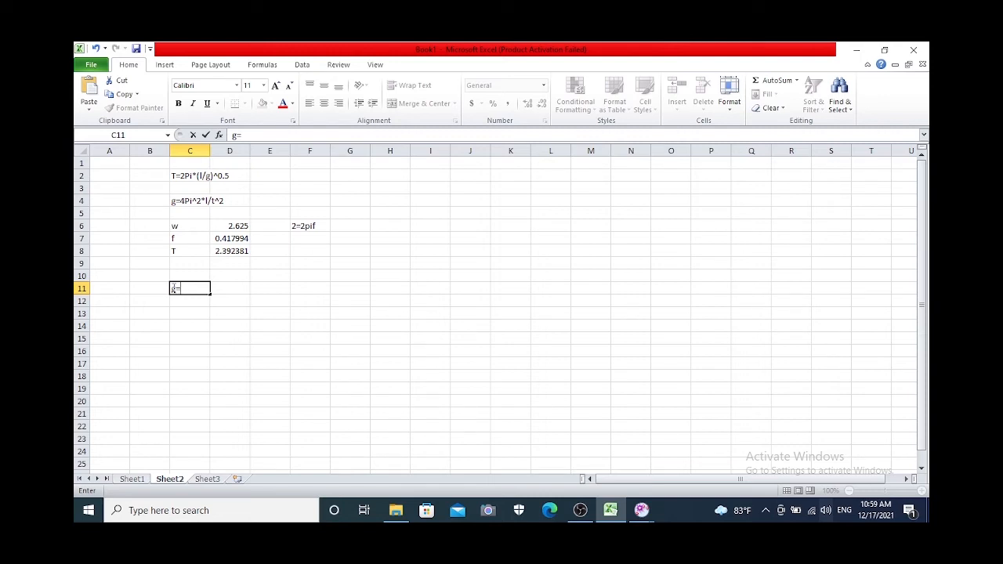
key(Tab)
text(=)
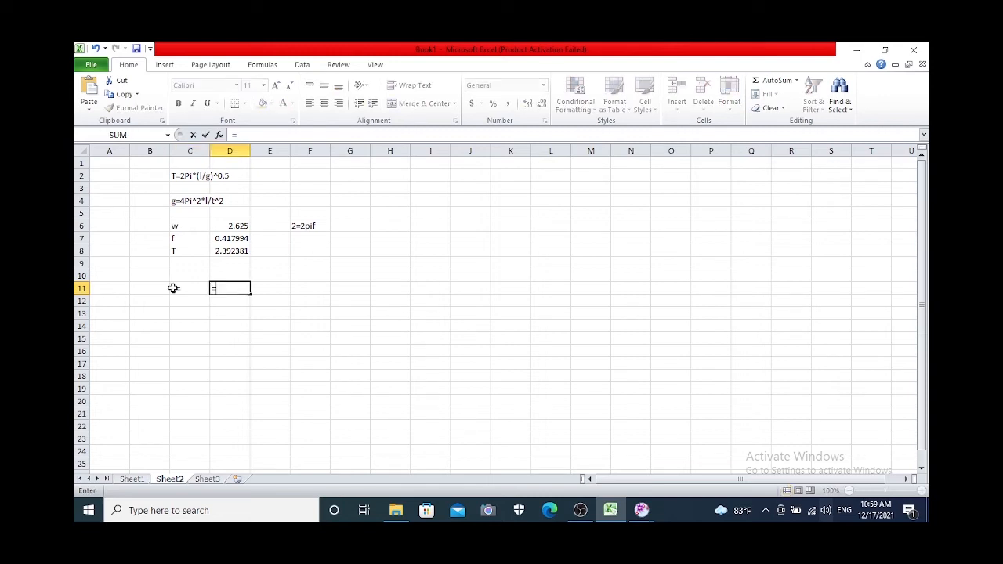
text(4*(3.14)^2*)
text(1.)
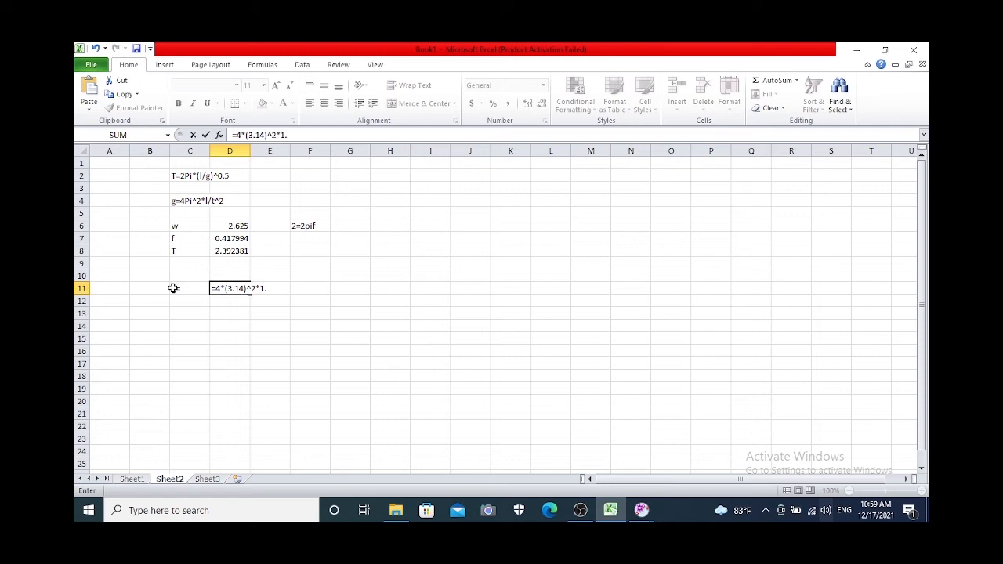
key(BackSpace)
text(/)
click(231, 251)
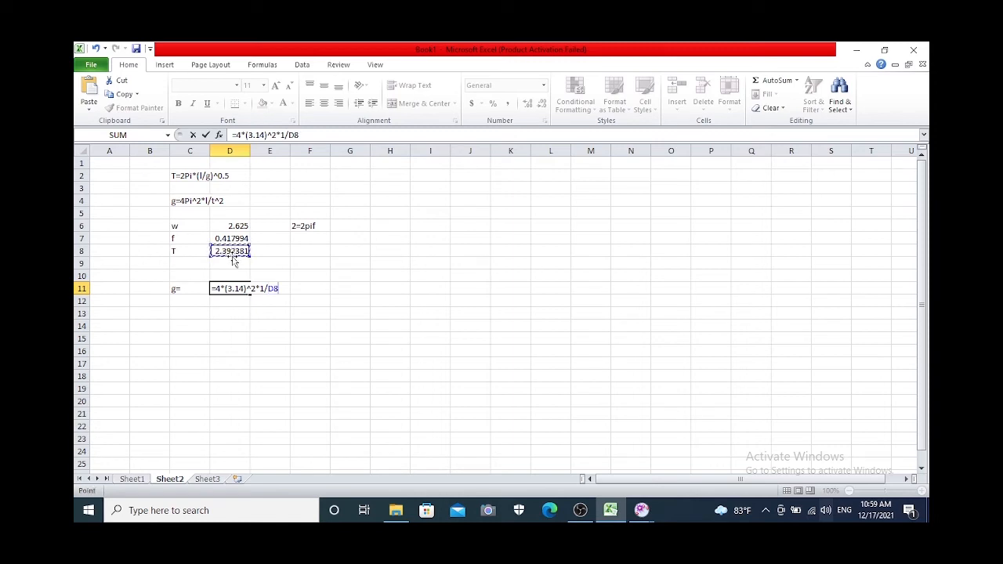
text(^2)
key(Left)
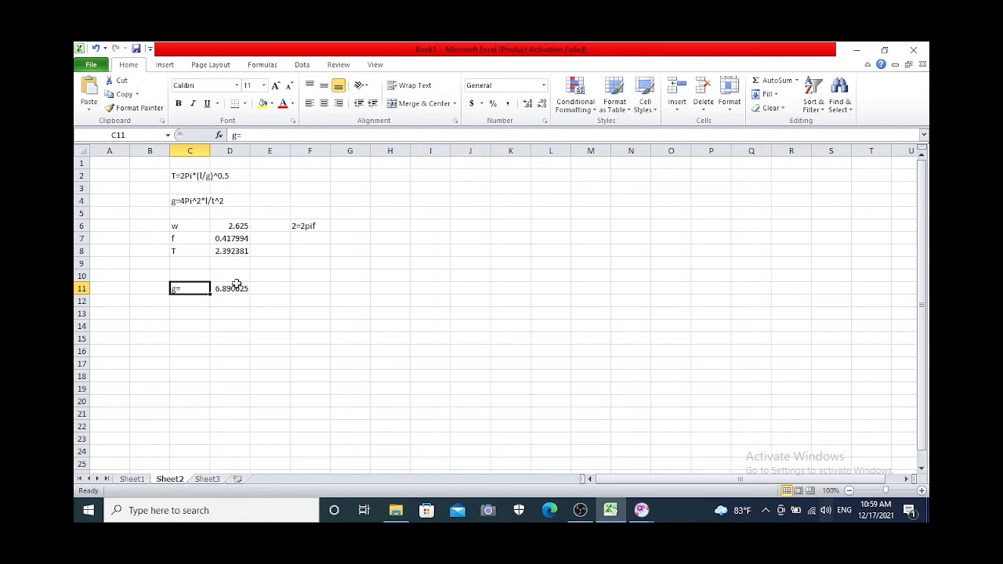
click(236, 290)
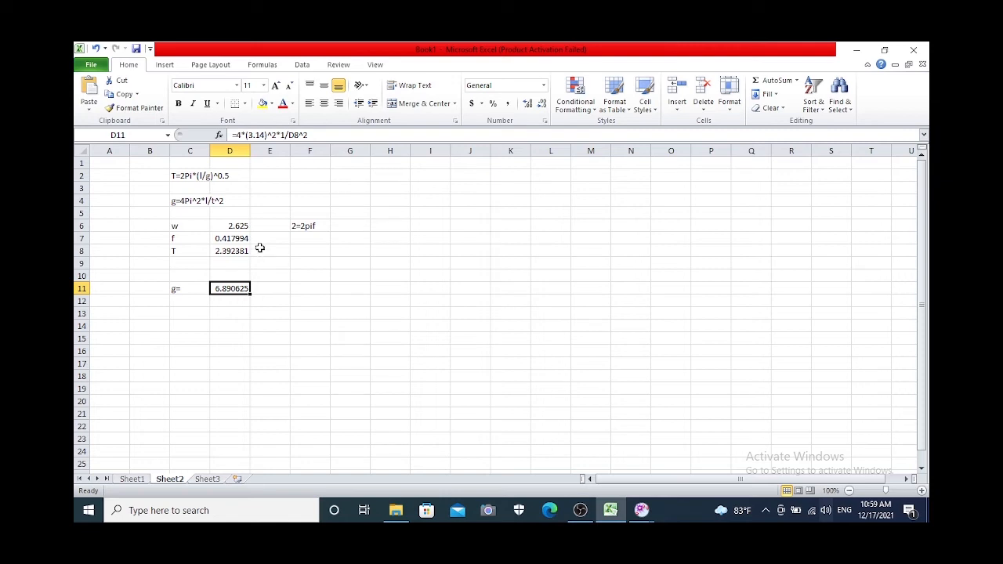
click(299, 290)
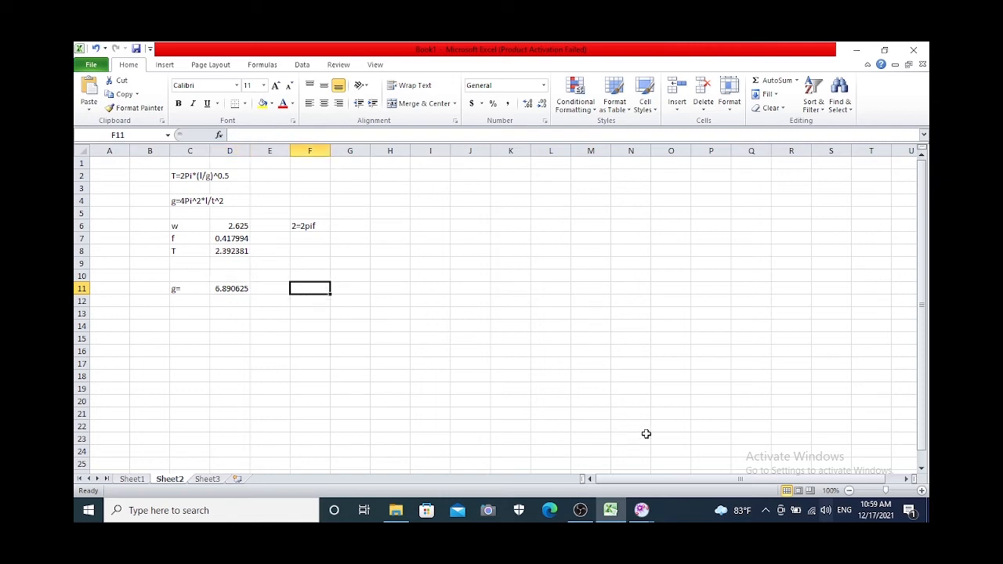